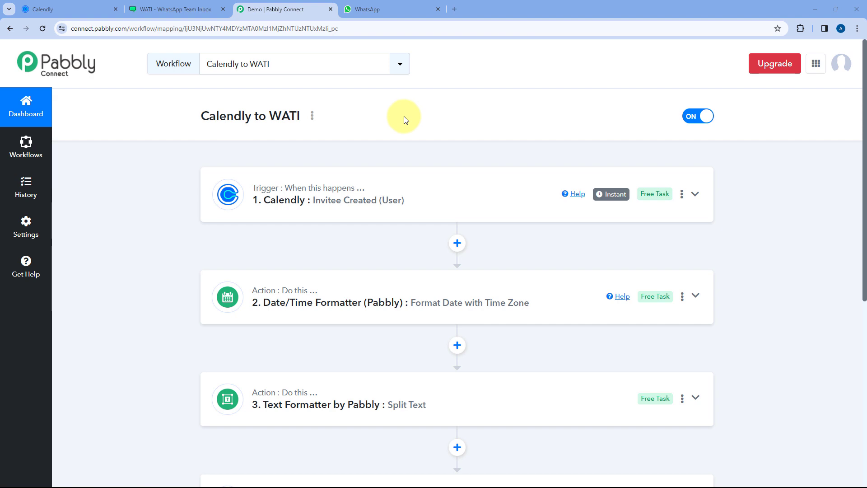
- Look over WATI's message template list and the Calendly to WATI workflow in Pabbly Connect, finishing on the WATI list
left_click(203, 9)
left_click(289, 11)
left_click(193, 9)
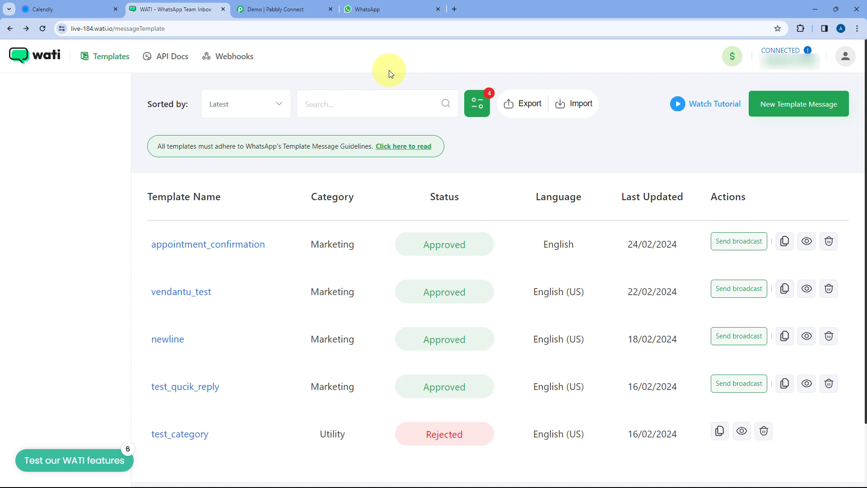
left_click(271, 9)
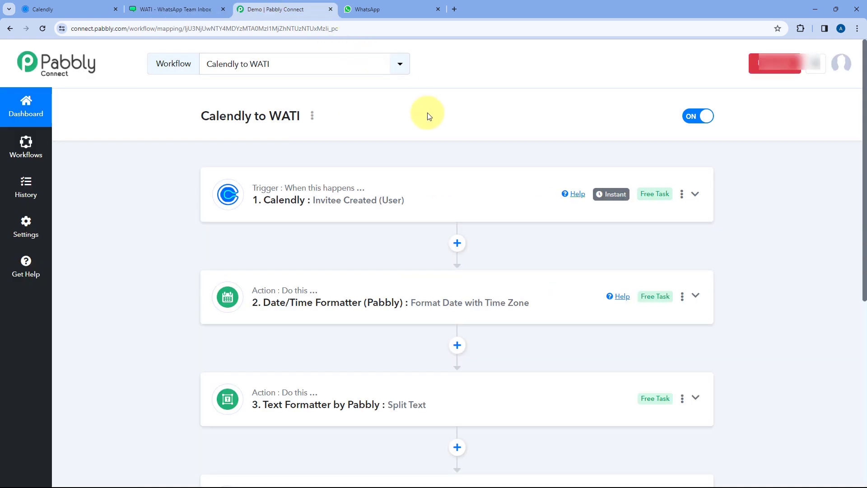
left_click(193, 9)
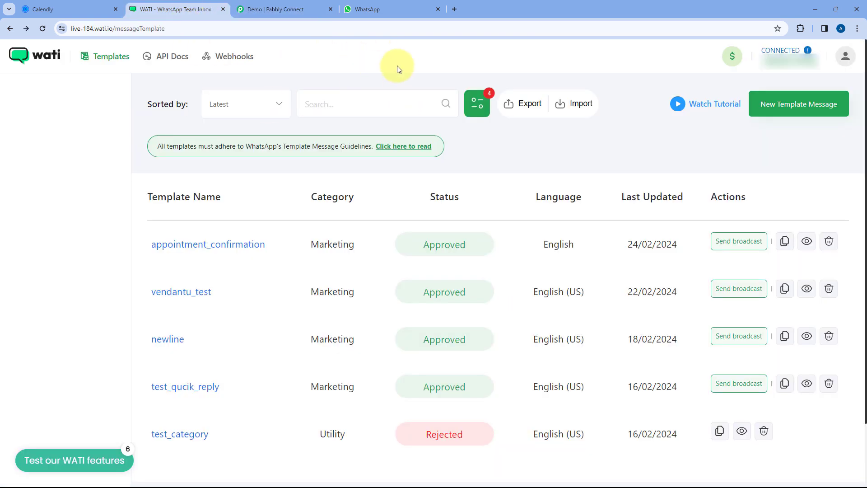
- Start a new template message in WATI and give it three Quick reply buttons
left_click(796, 102)
scroll(377, 220, "down", 5)
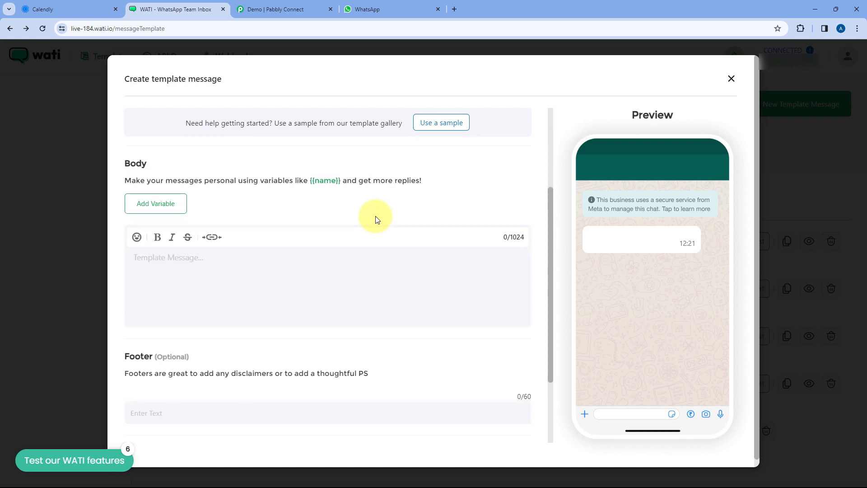
scroll(372, 227, "down", 1)
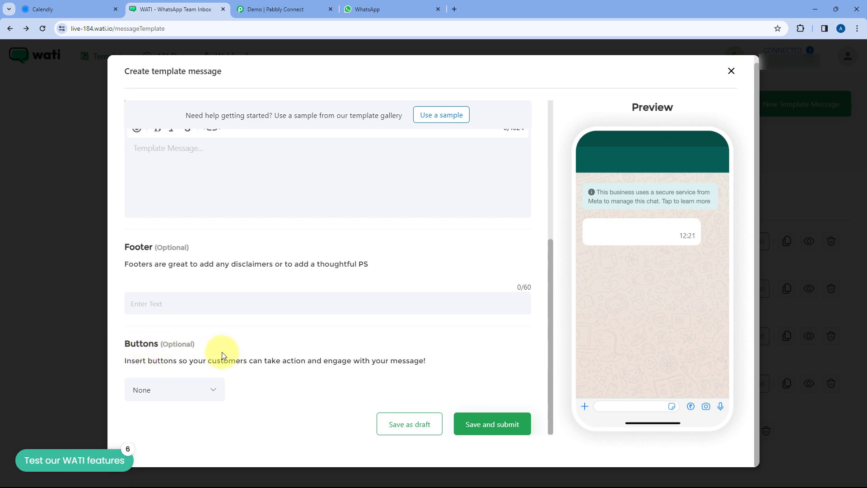
left_click(205, 392)
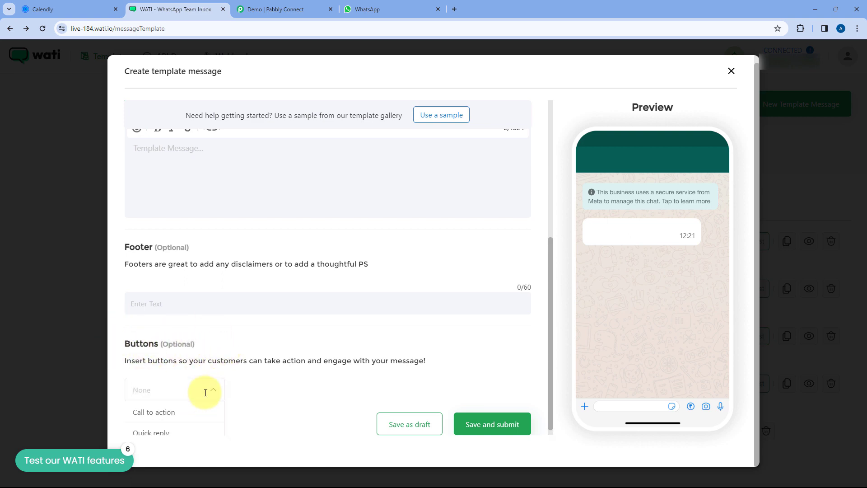
left_click(172, 425)
scroll(251, 379, "down", 1)
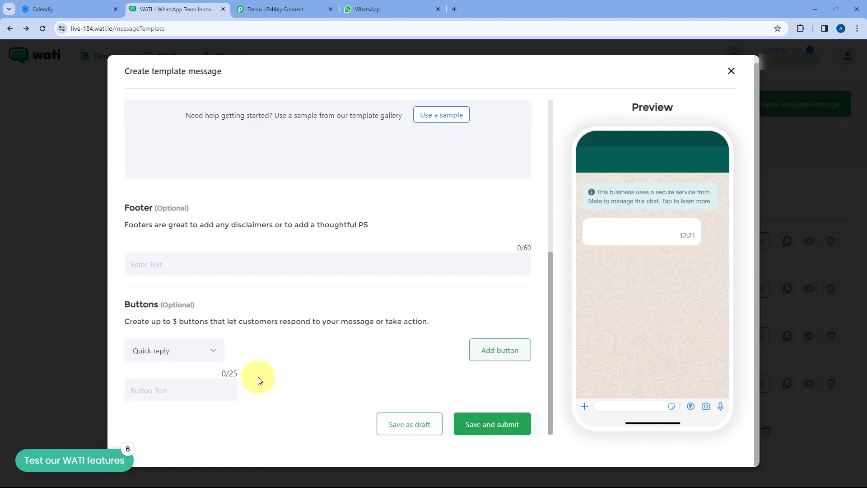
left_click(498, 357)
left_click(497, 353)
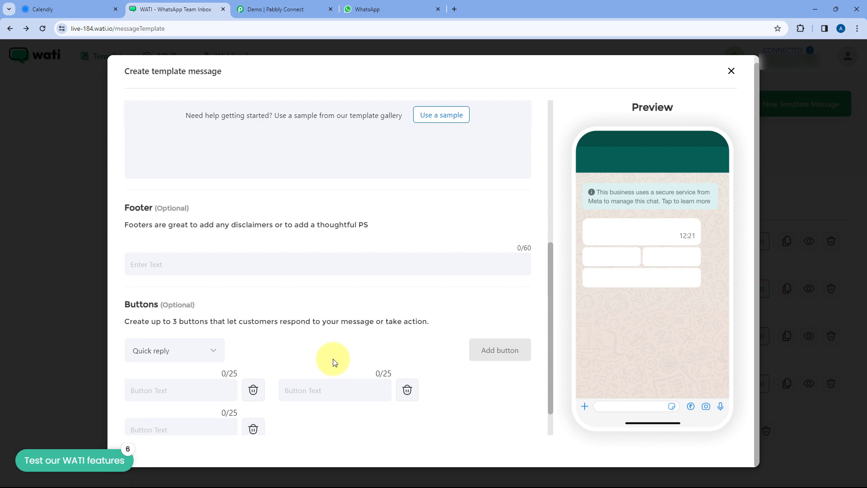
- Switch the template's buttons to Call to action, using a Copy offer code button
left_click(178, 350)
left_click(167, 393)
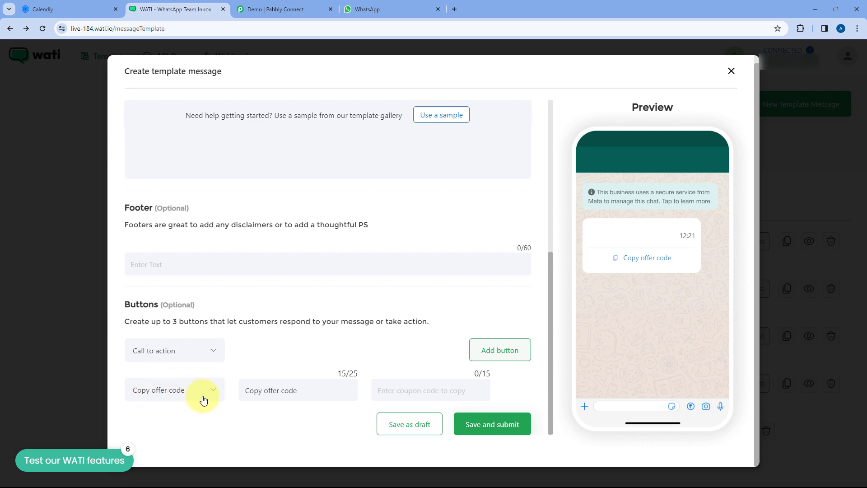
left_click(167, 394)
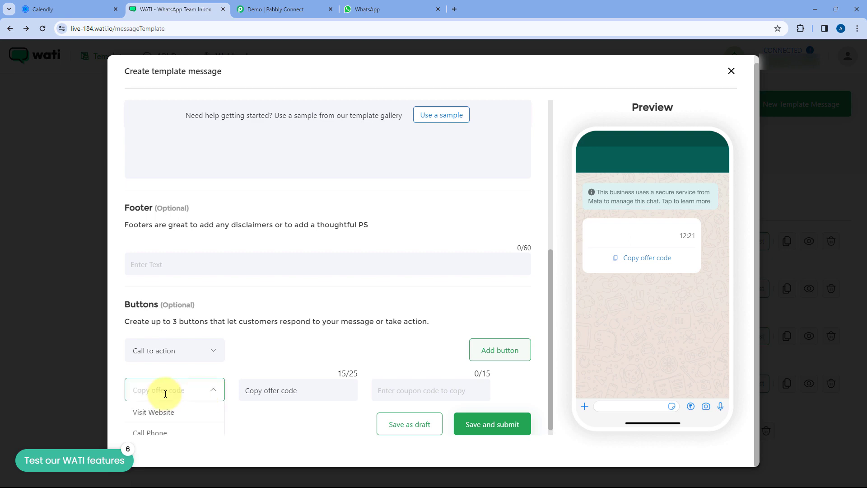
left_click(244, 374)
left_click(399, 389)
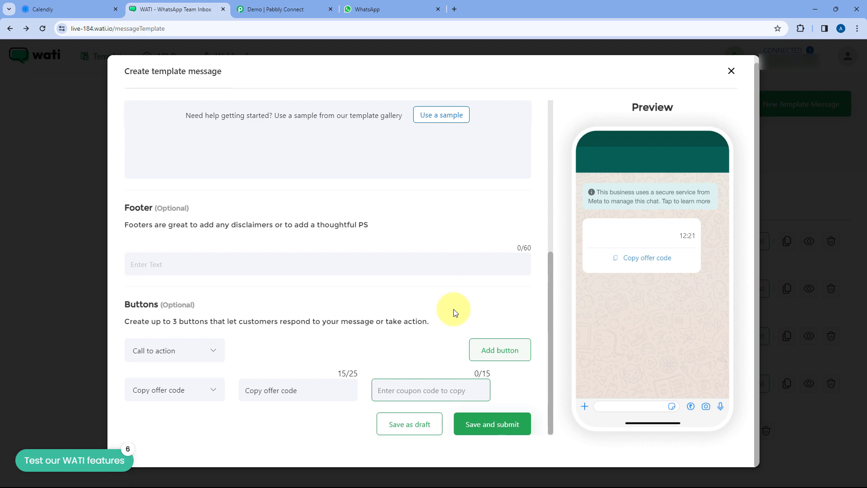
- Change the call-to-action button to Call Phone and set its button text to "Call Now"
left_click(213, 392)
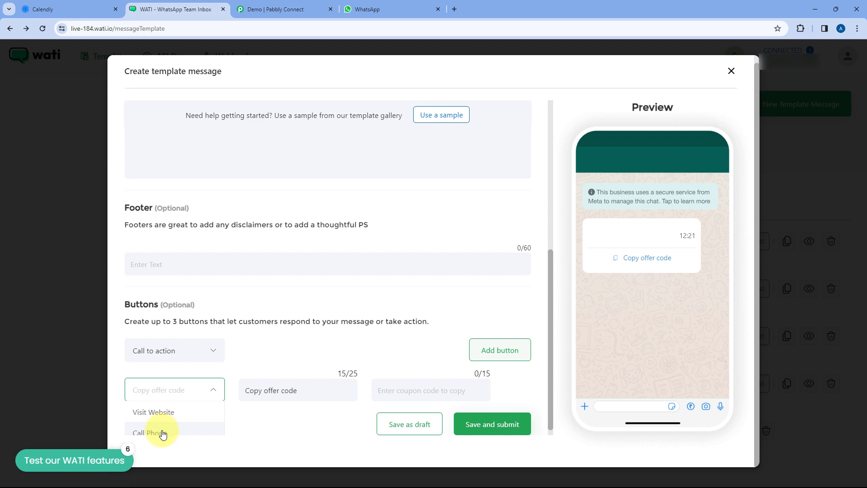
left_click(161, 432)
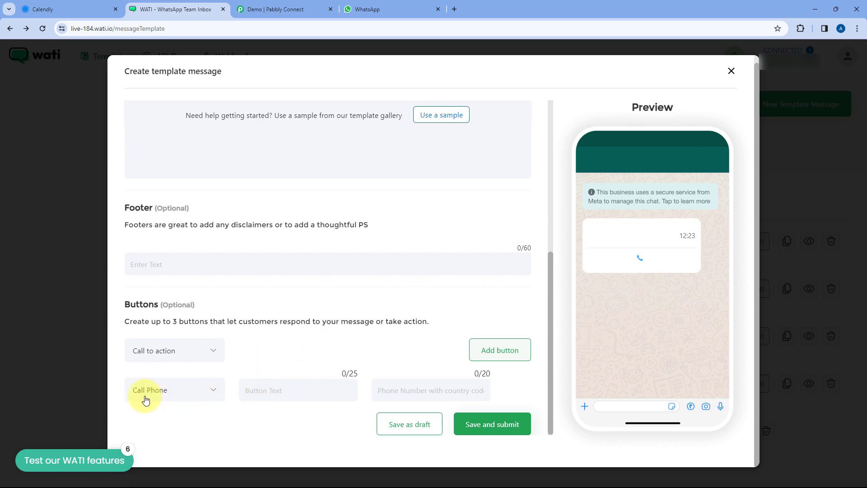
left_click(282, 393)
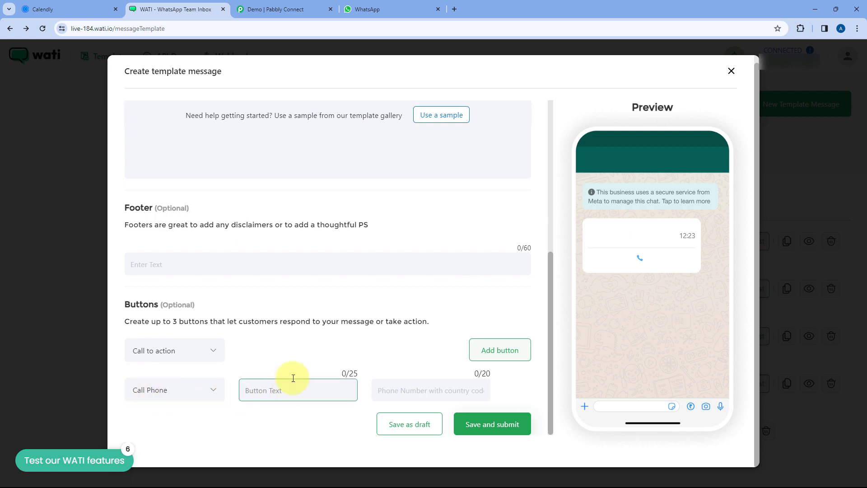
type("Call Now")
left_click(417, 391)
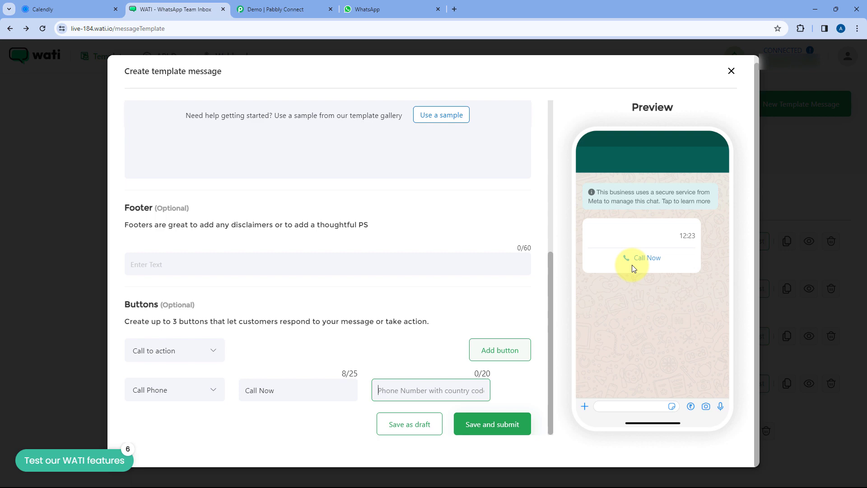
- Change the call-to-action button's type to Visit Website
left_click(209, 387)
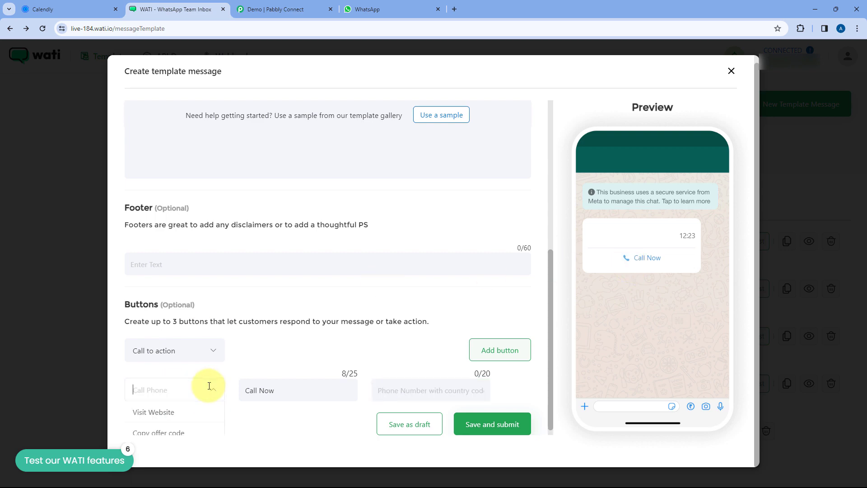
left_click(164, 413)
scroll(283, 354, "down", 1)
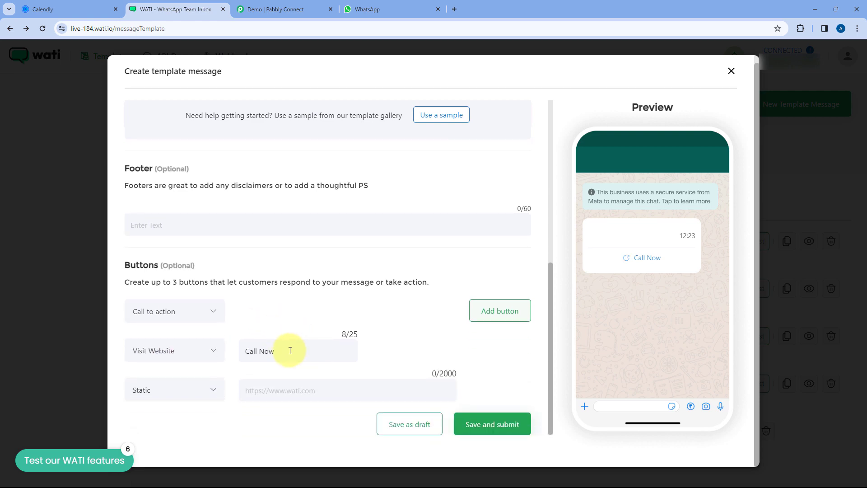
- Examine the Calendly event types and the steps of the Calendly to WATI workflow in Pabbly Connect, and return to the WATI template
left_click(99, 4)
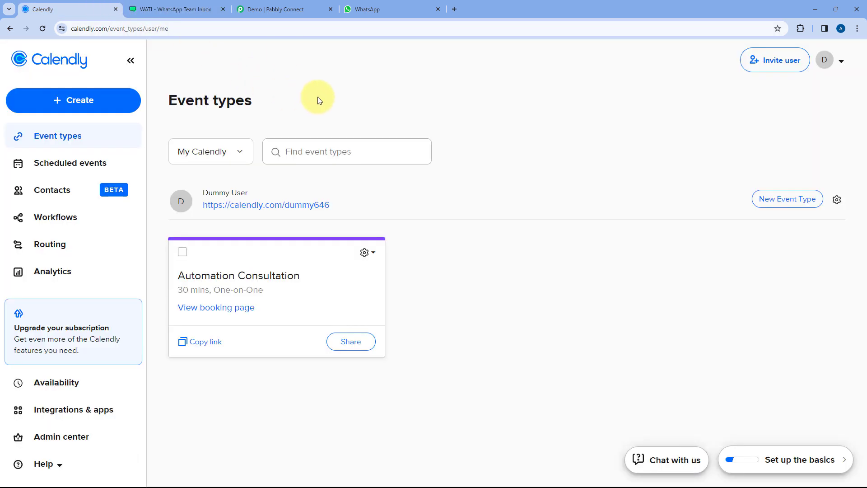
left_click(283, 9)
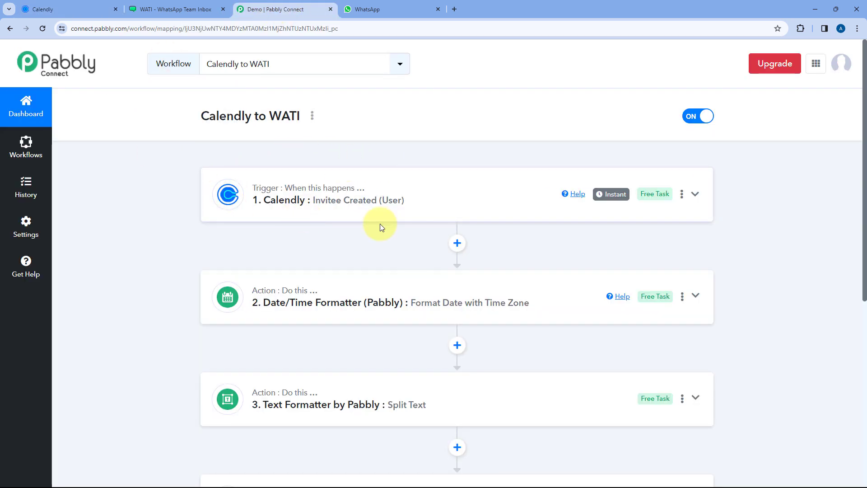
scroll(422, 197, "down", 1)
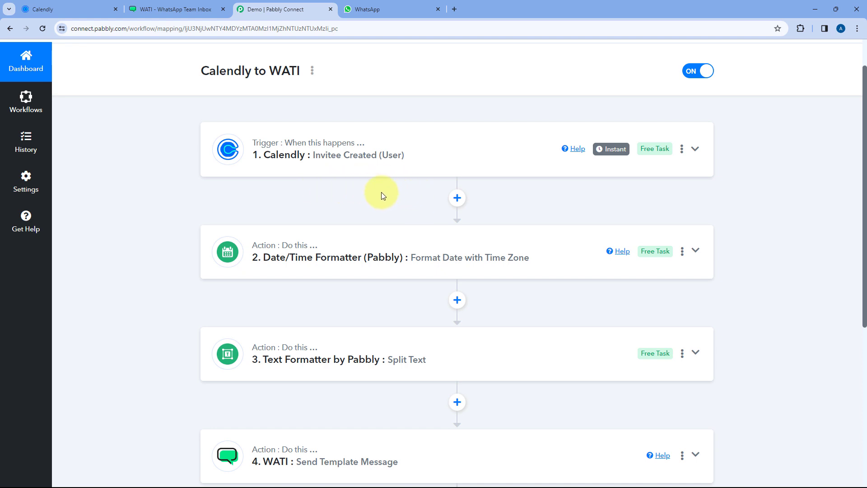
left_click(196, 7)
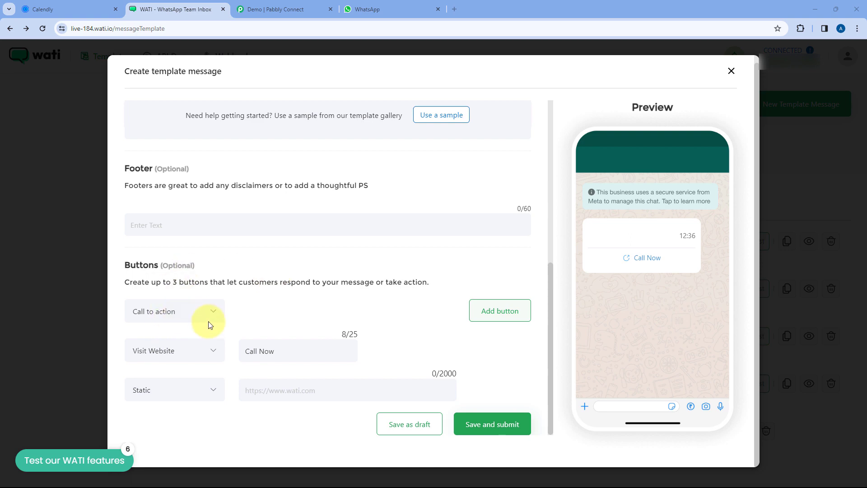
- Add Call Phone and Copy offer code buttons to the template and set the Visit Website button's text to "Reschedule"
left_click(502, 312)
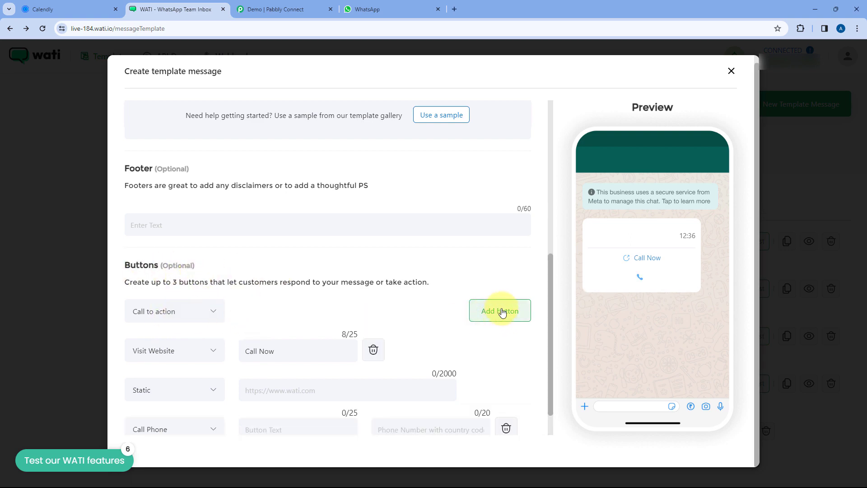
left_click(502, 311)
scroll(451, 316, "down", 2)
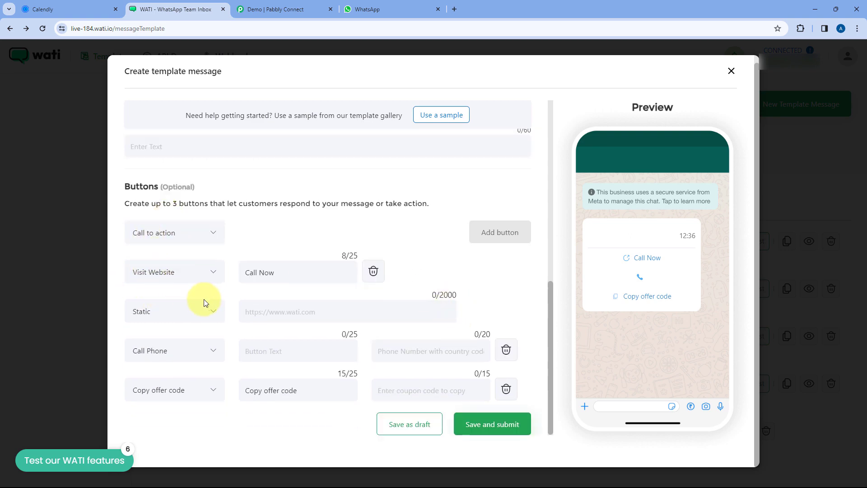
left_click_drag(287, 276, 199, 272)
type("Resc")
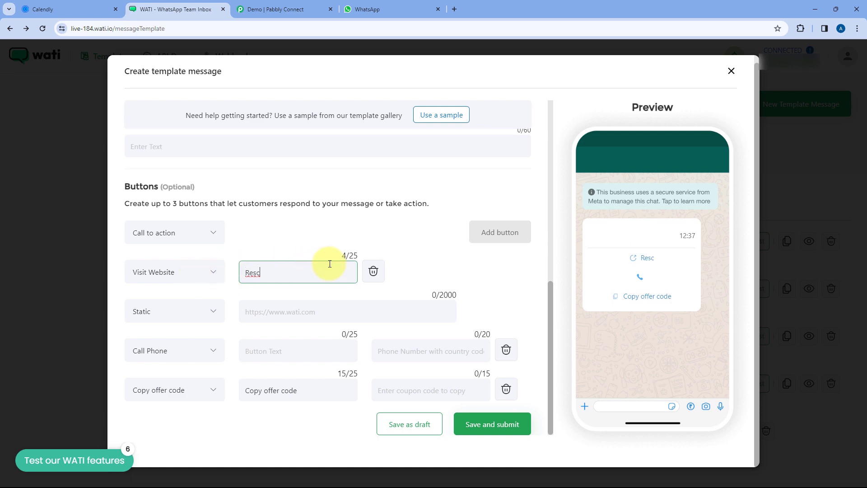
type("hedule")
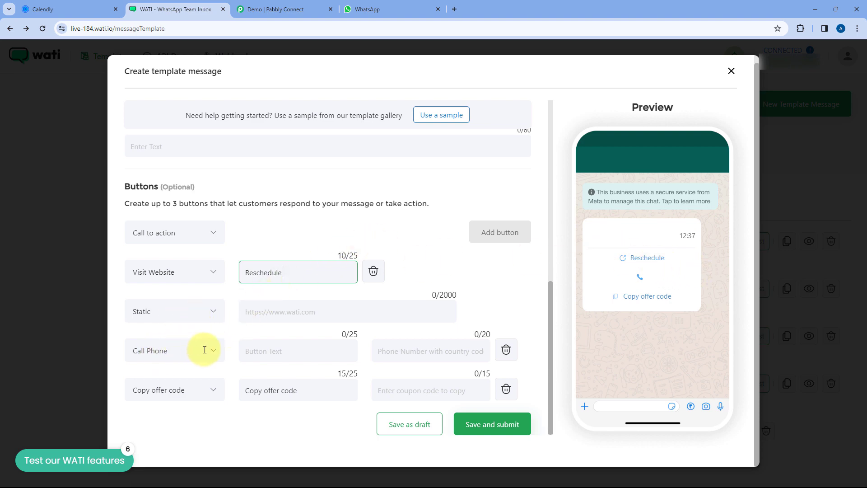
- Set the Call Phone button's text to "Call Now!", leaving its phone number and the coupon code empty
left_click(275, 350)
type("Ca")
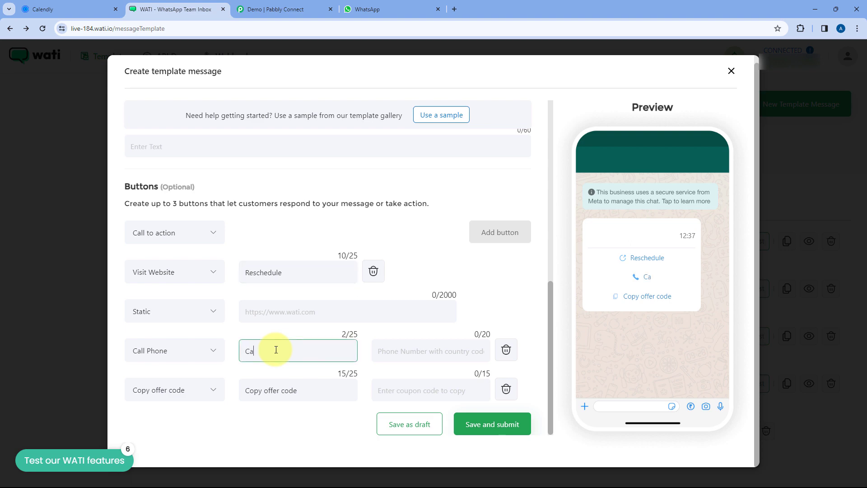
type("ll Now!")
left_click(387, 351)
left_click(400, 387)
left_click(373, 374)
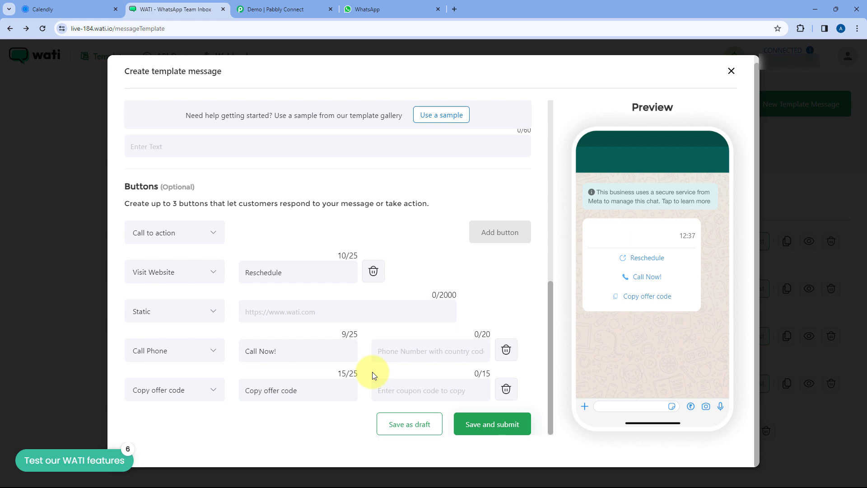
- Delete the Copy offer code and Call Phone buttons and set the Reschedule button's URL type to Dynamic
left_click(506, 389)
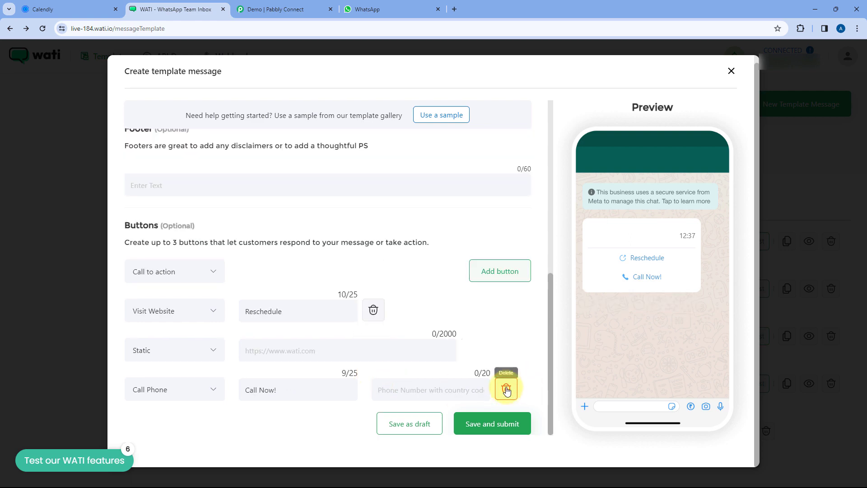
left_click(506, 388)
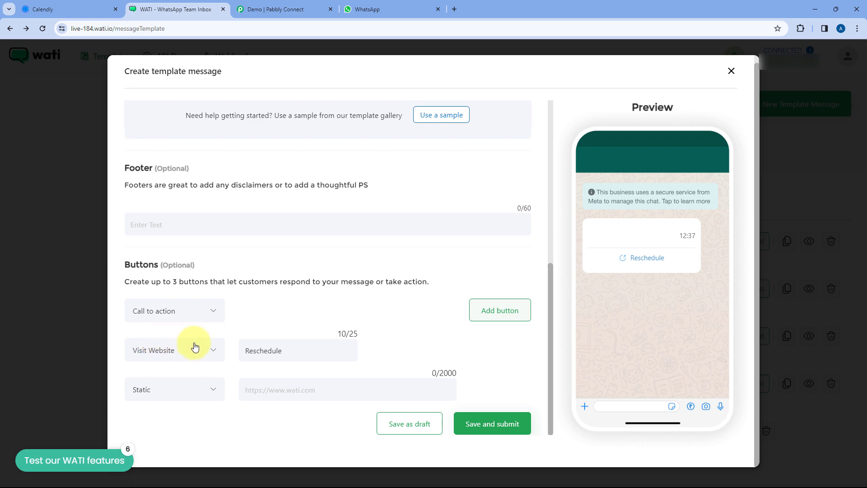
left_click(217, 387)
left_click(223, 373)
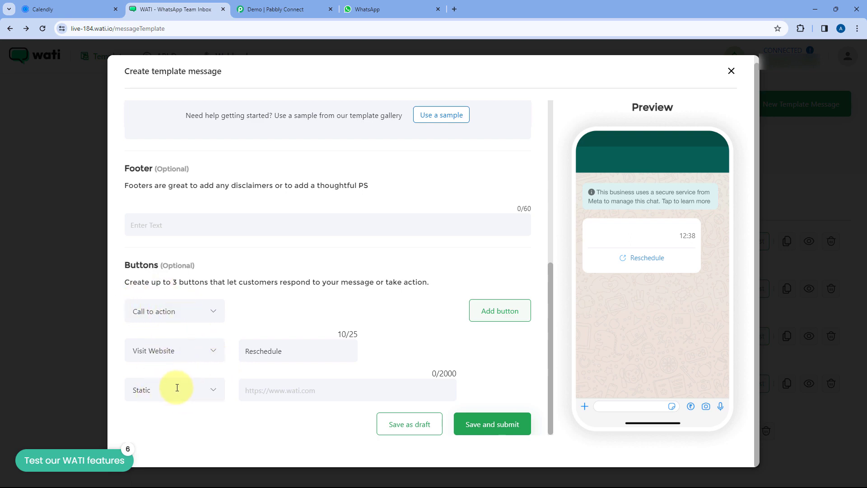
left_click(266, 390)
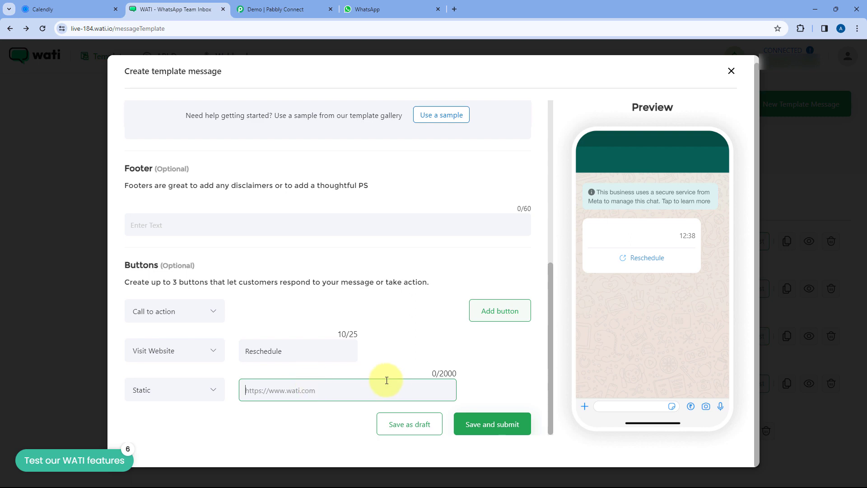
left_click(214, 390)
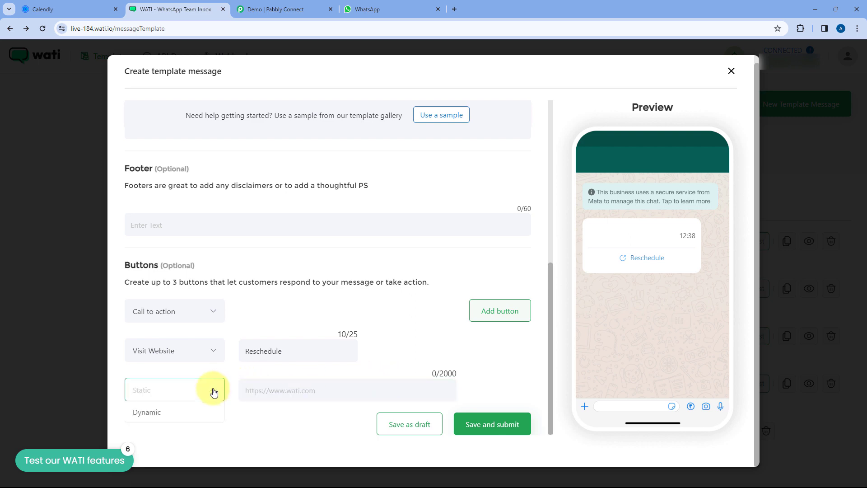
left_click(185, 413)
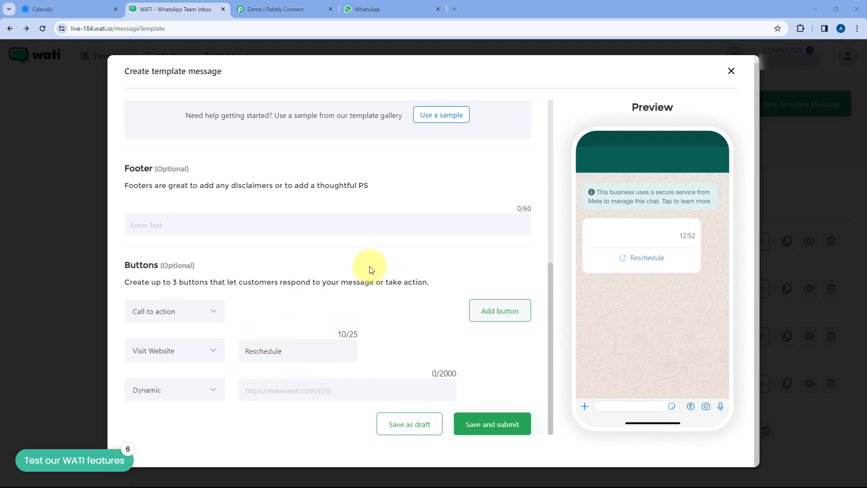
- Close the new template without saving and open the existing appointment_confirmation template for viewing
left_click(730, 73)
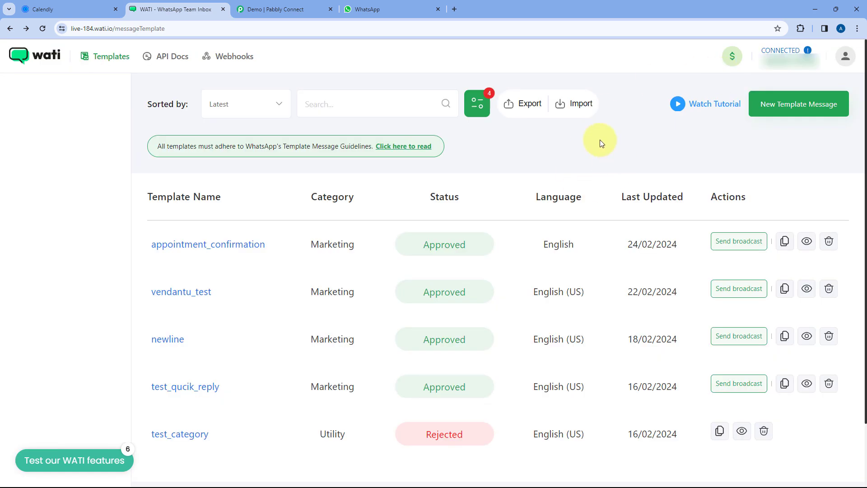
left_click(252, 243)
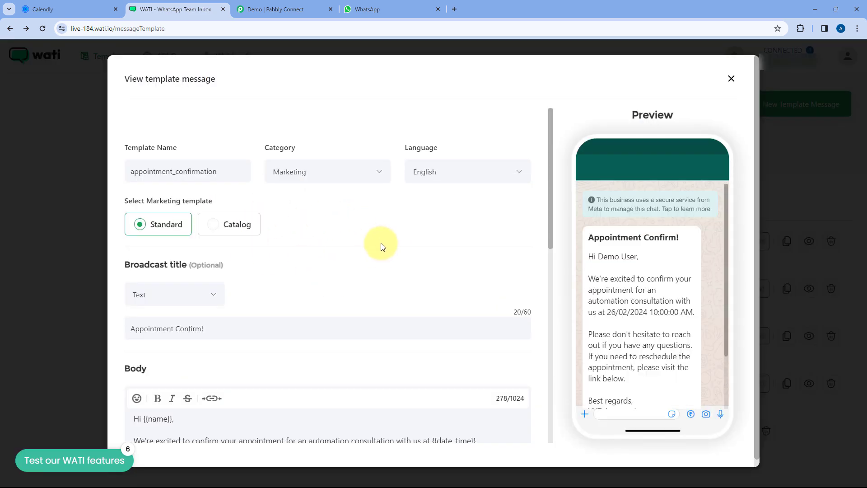
- Review the appointment_confirmation template's body text, buttons and message preview down to the Reschedule button
scroll(385, 252, "down", 3)
scroll(594, 242, "down", 2)
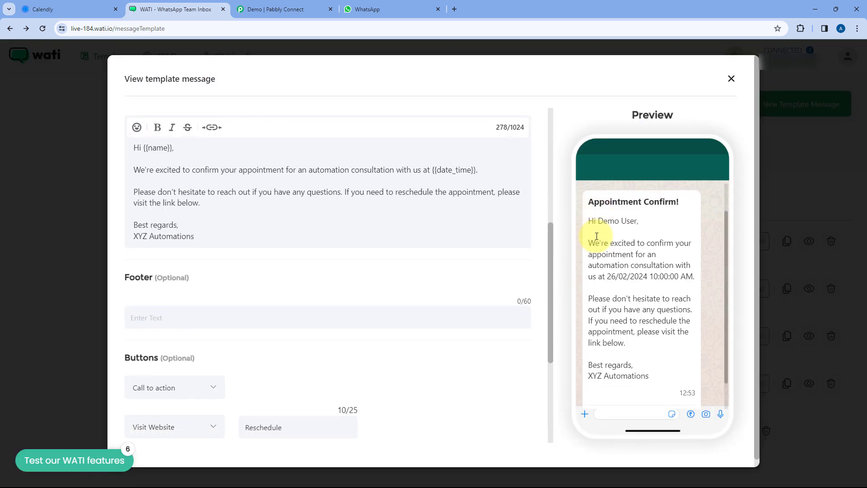
scroll(595, 206, "up", 2)
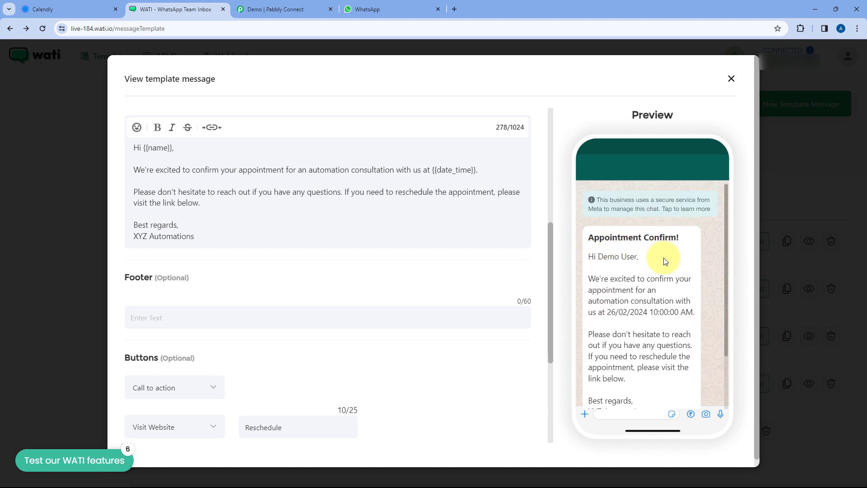
scroll(617, 250, "down", 1)
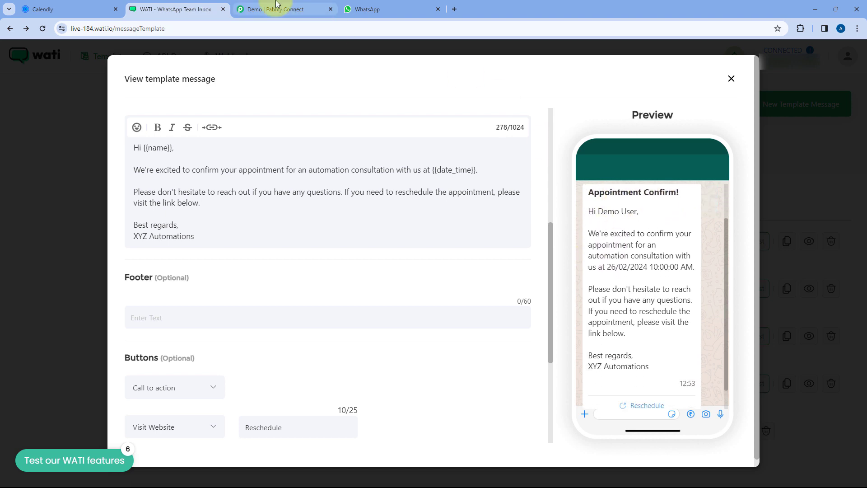
left_click(121, 4)
left_click(199, 8)
scroll(635, 252, "down", 1)
scroll(637, 283, "down", 1)
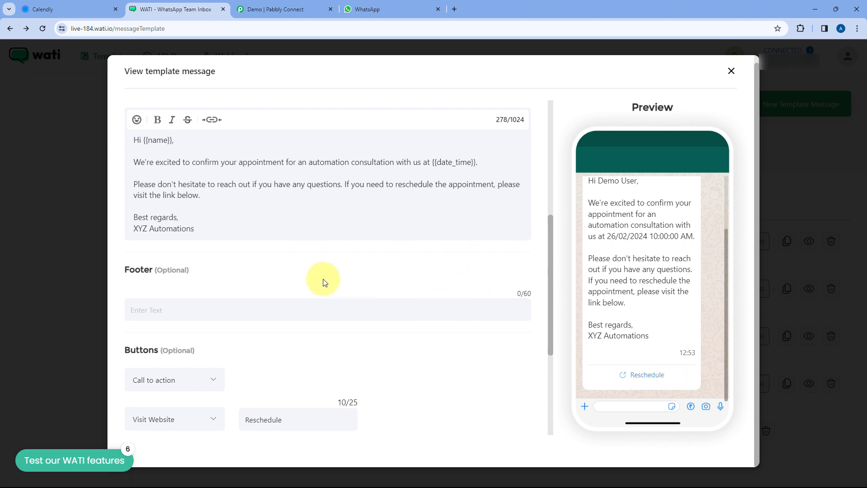
- Switch to Pabbly Connect, expand the Calendly trigger and examine the Reschedule Url field in its received response
left_click(287, 7)
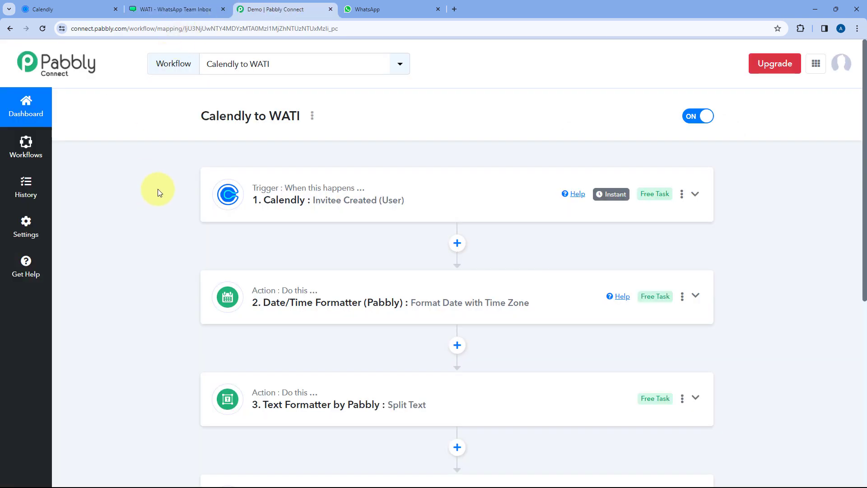
scroll(203, 172, "down", 1)
left_click(263, 149)
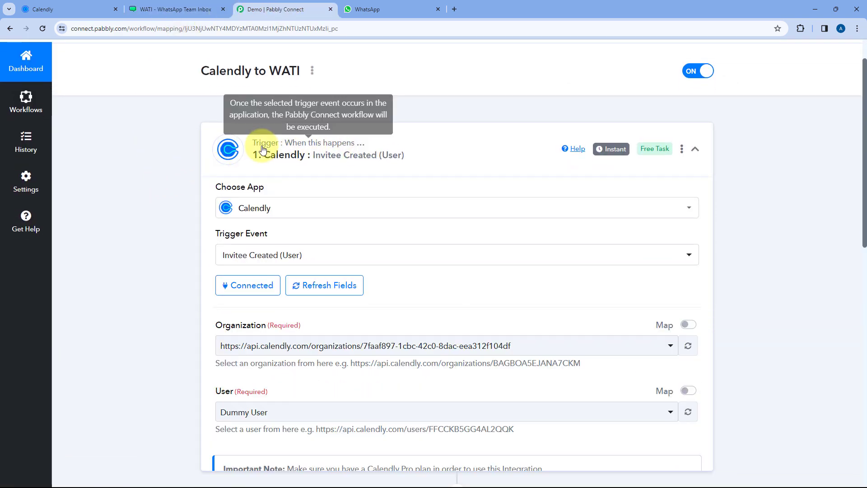
scroll(181, 201, "down", 4)
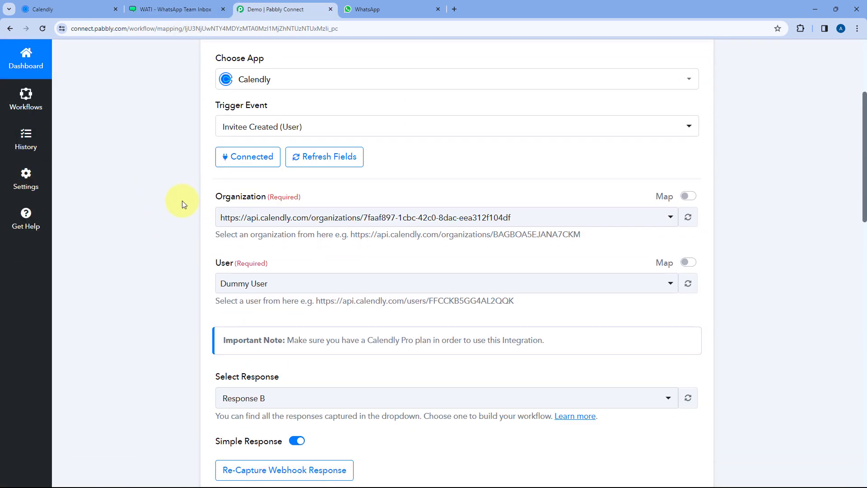
scroll(181, 202, "down", 6)
scroll(299, 255, "down", 2)
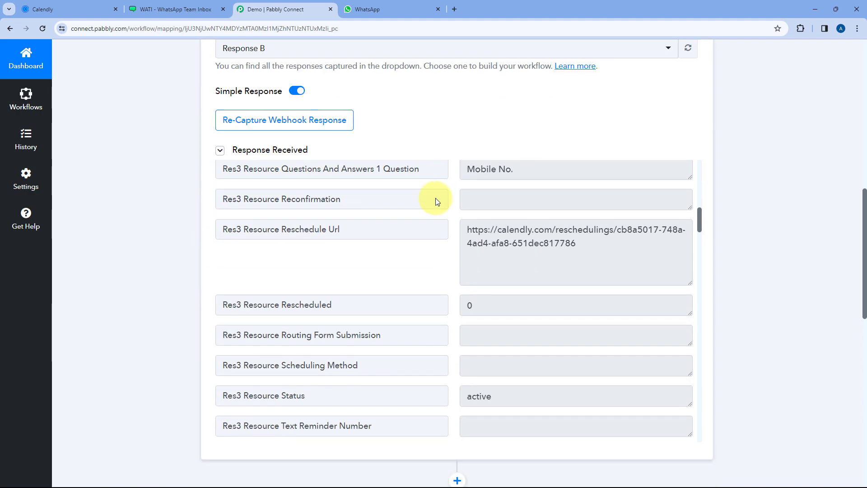
left_click_drag(358, 218, 282, 219)
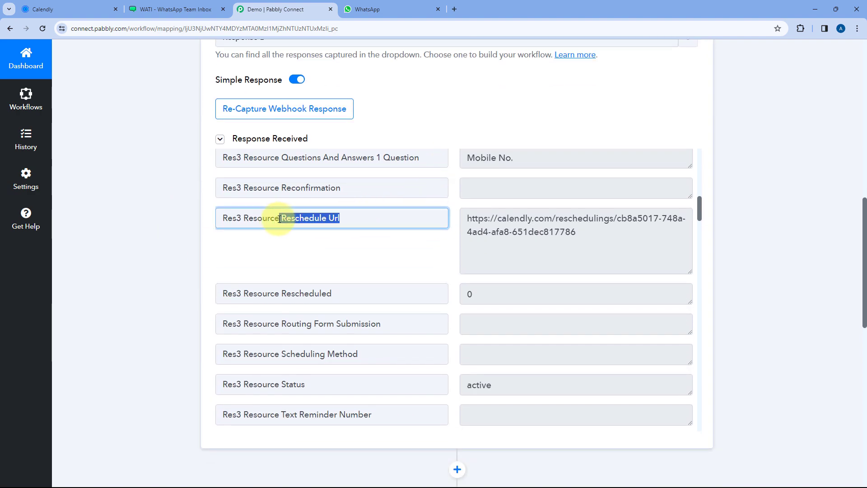
left_click(329, 219)
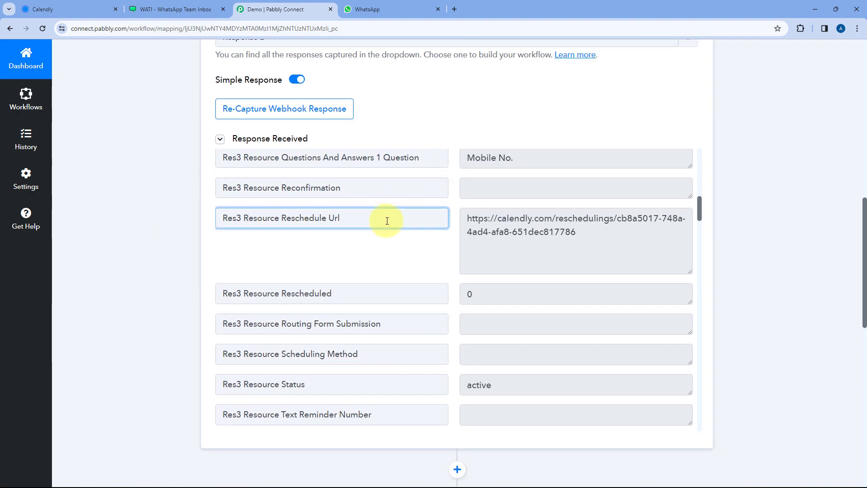
left_click(465, 217)
left_click_drag(465, 218, 618, 217)
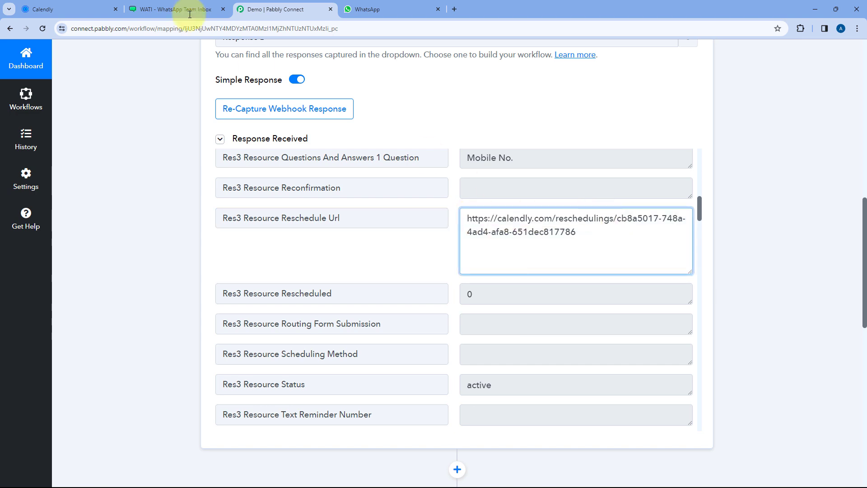
- Compare the fixed part of the WATI Reschedule button's dynamic URL with Calendly's reschedule URL in Pabbly Connect and highlight the trailing ID
left_click(171, 9)
scroll(310, 286, "down", 4)
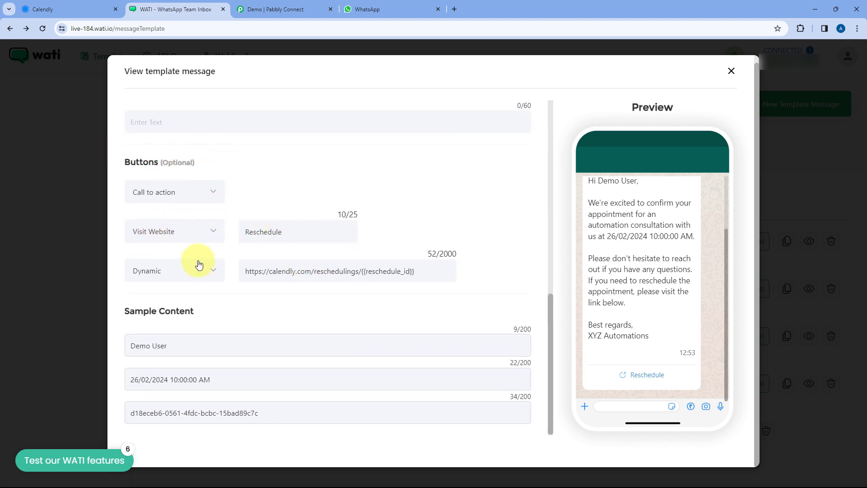
left_click_drag(244, 271, 364, 271)
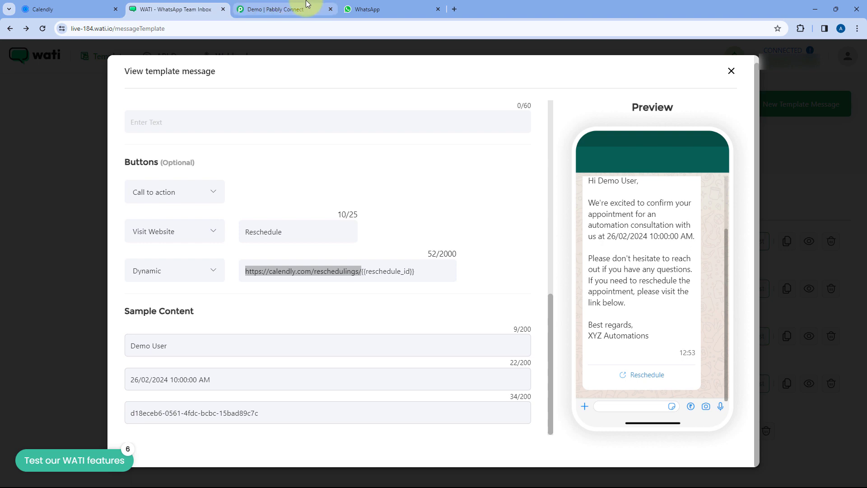
left_click(289, 9)
left_click(619, 219)
left_click_drag(619, 218, 621, 240)
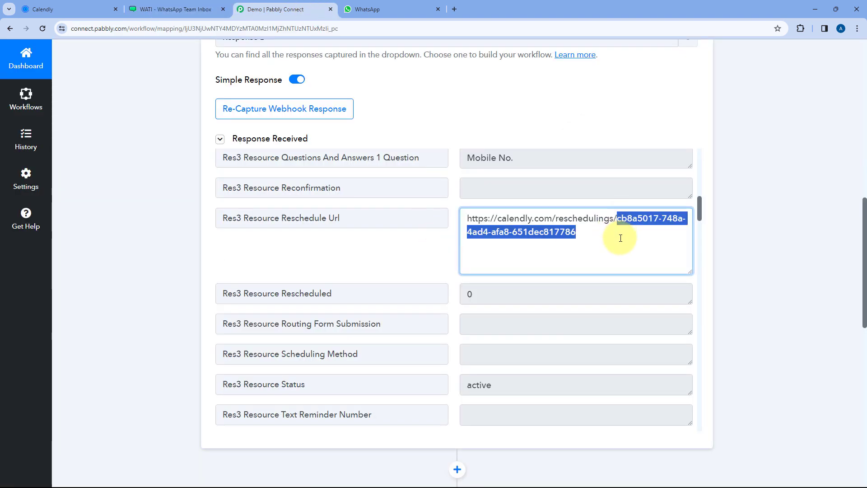
left_click(603, 235)
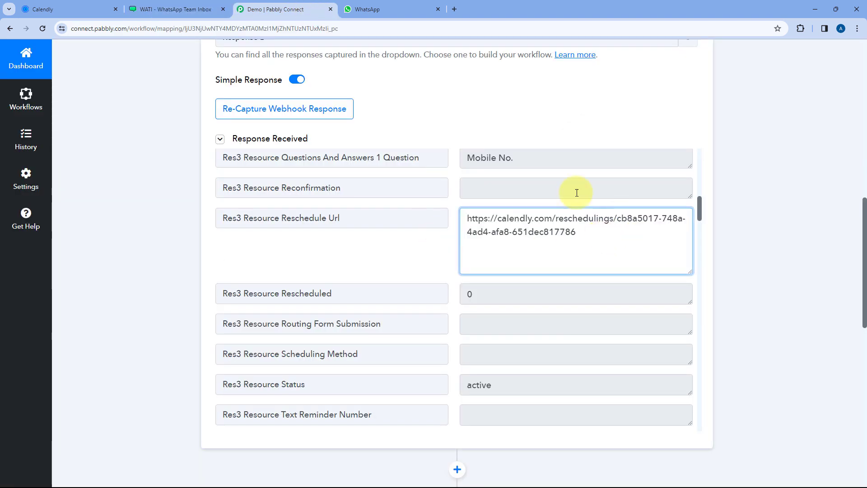
- Highlight the {{reschedule_id}} variable in the WATI template's dynamic URL, and return to the Calendly response in Pabbly Connect
left_click(177, 10)
left_click_drag(414, 271, 359, 274)
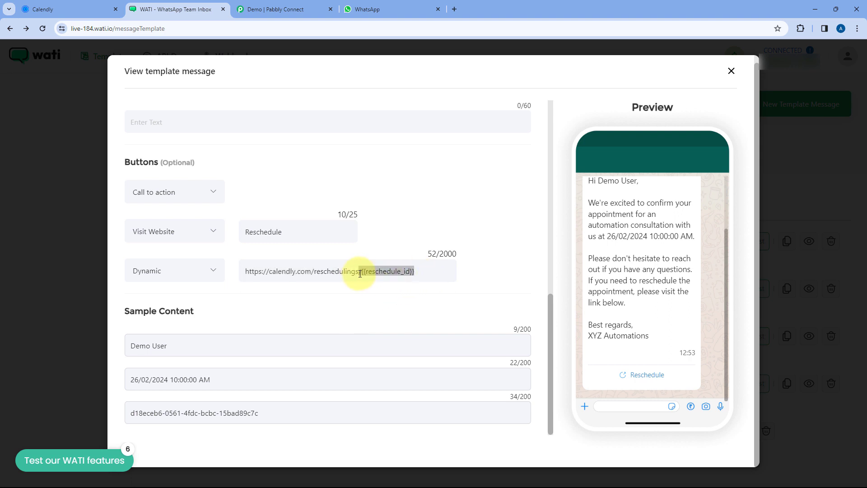
left_click(387, 245)
left_click_drag(424, 271, 367, 269)
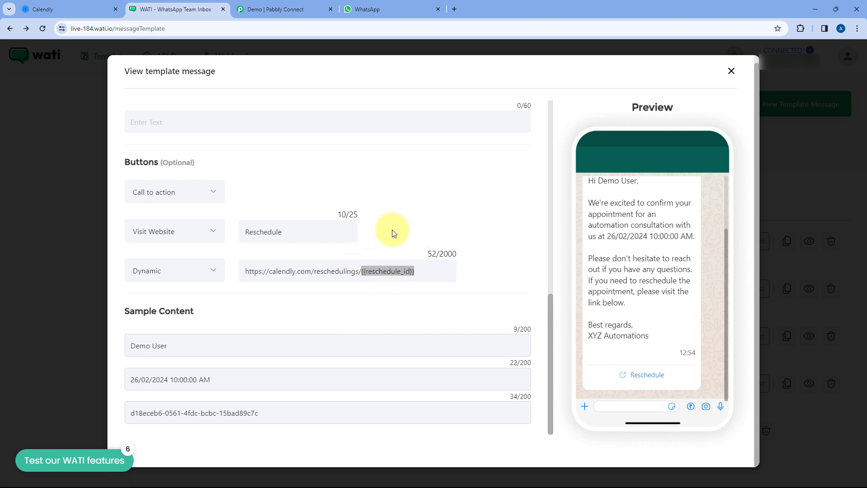
left_click(274, 9)
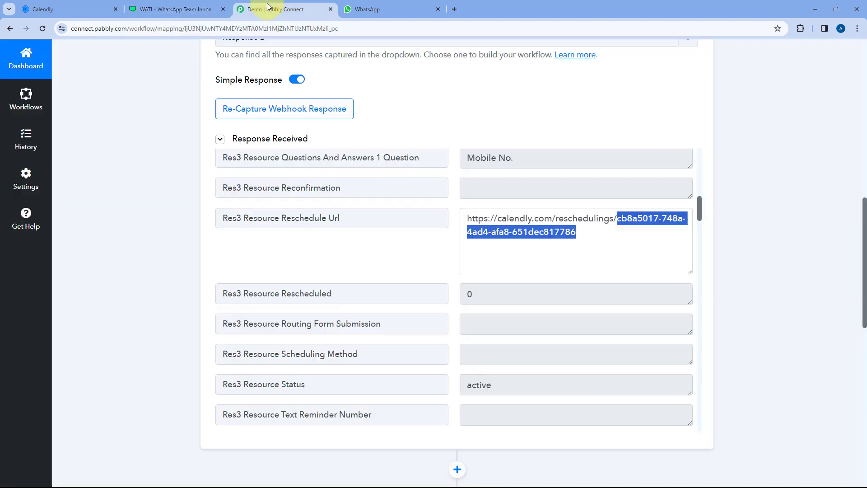
left_click(406, 112)
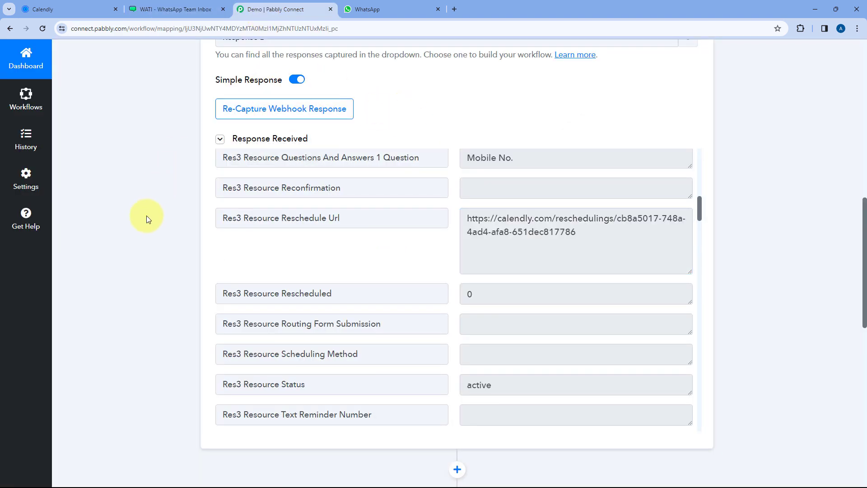
- Expand the Text Formatter Split Text step and examine its text to split, separator and segment index
scroll(153, 212, "down", 5)
scroll(164, 212, "down", 6)
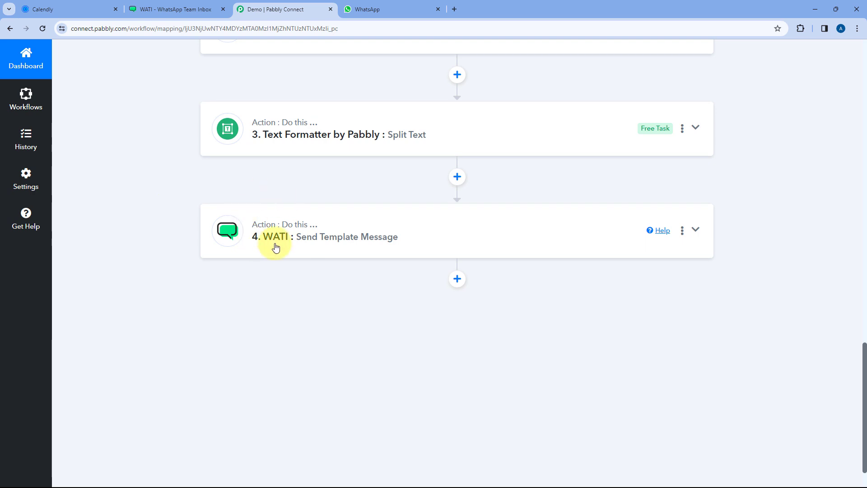
left_click(359, 225)
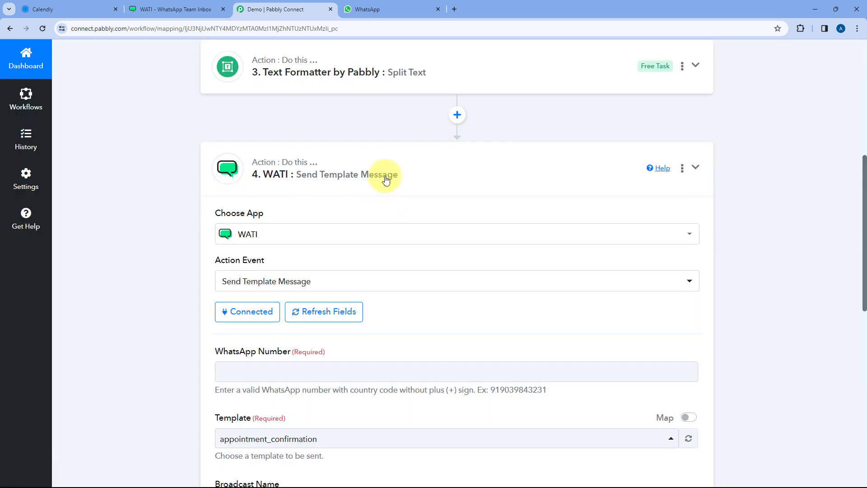
left_click(386, 179)
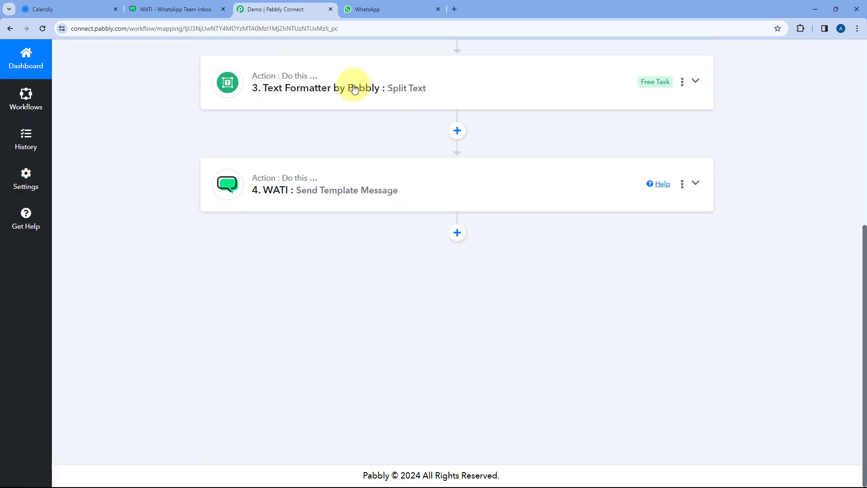
left_click(382, 82)
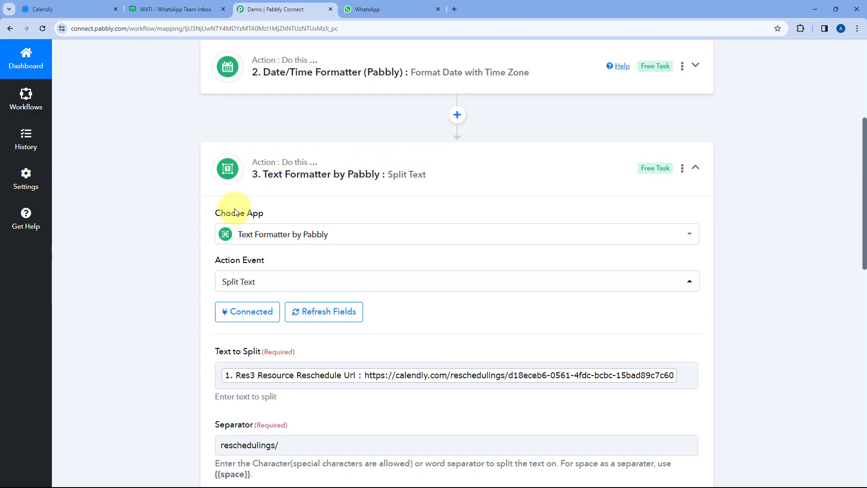
scroll(371, 192, "down", 1)
scroll(371, 192, "down", 1)
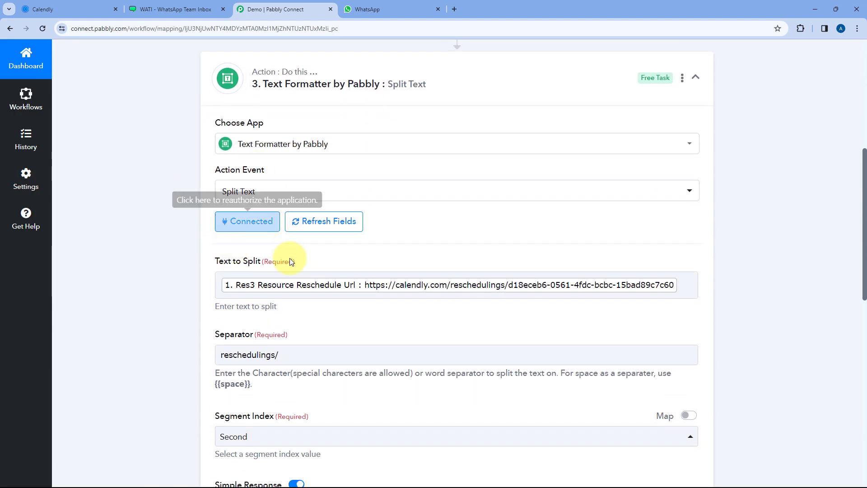
scroll(625, 205, "down", 2)
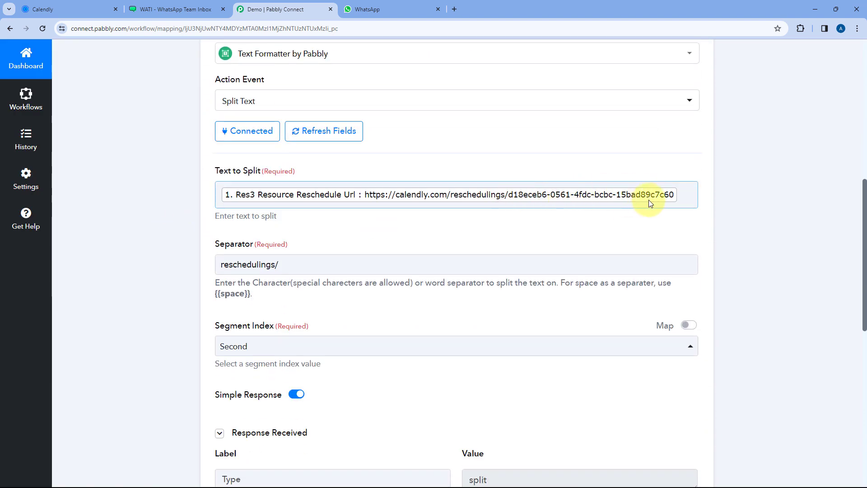
left_click(313, 198)
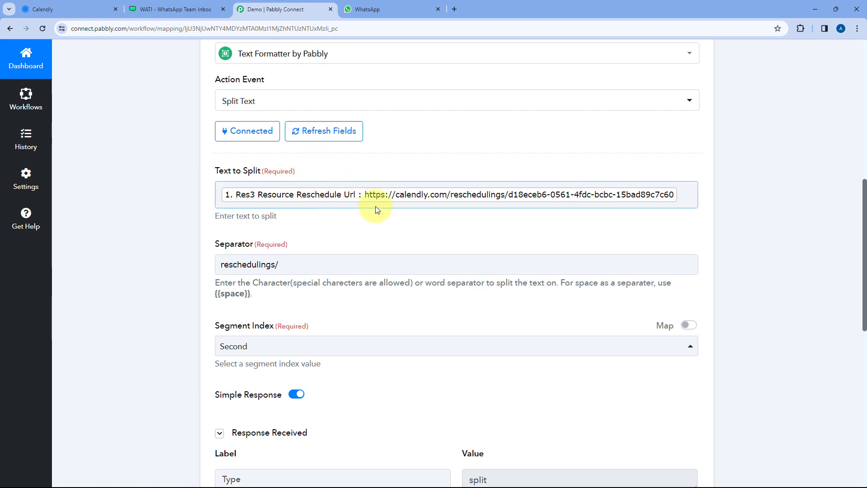
- Examine the Split Text step's Result value and compare it with the {{reschedule_id}} variable in the WATI template
scroll(378, 210, "down", 1)
scroll(245, 205, "down", 5)
left_click_drag(470, 239, 648, 238)
scroll(611, 182, "up", 4)
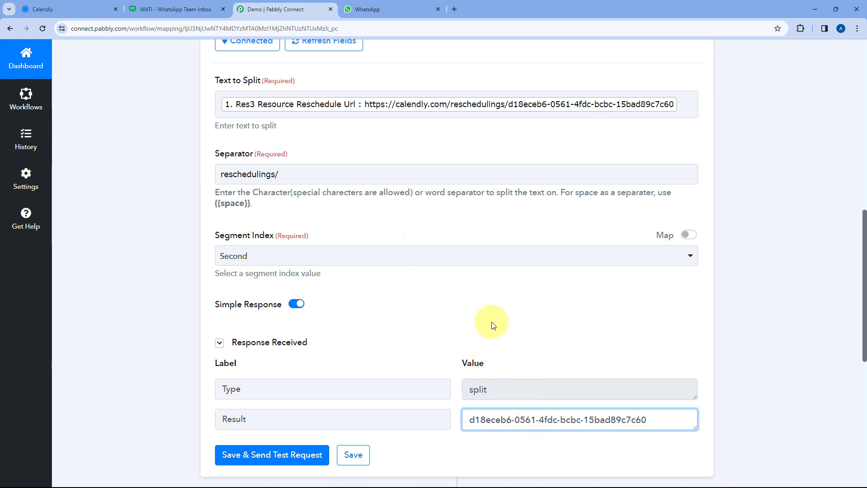
scroll(491, 325, "down", 6)
left_click_drag(470, 145, 646, 144)
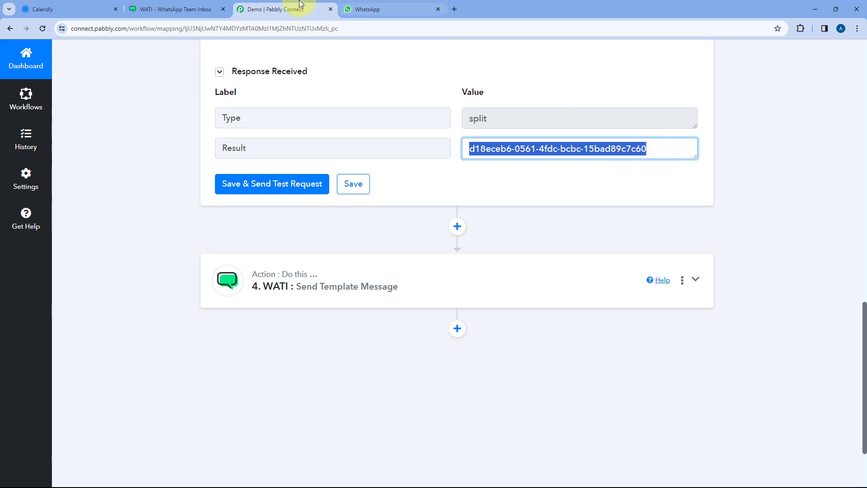
left_click(192, 6)
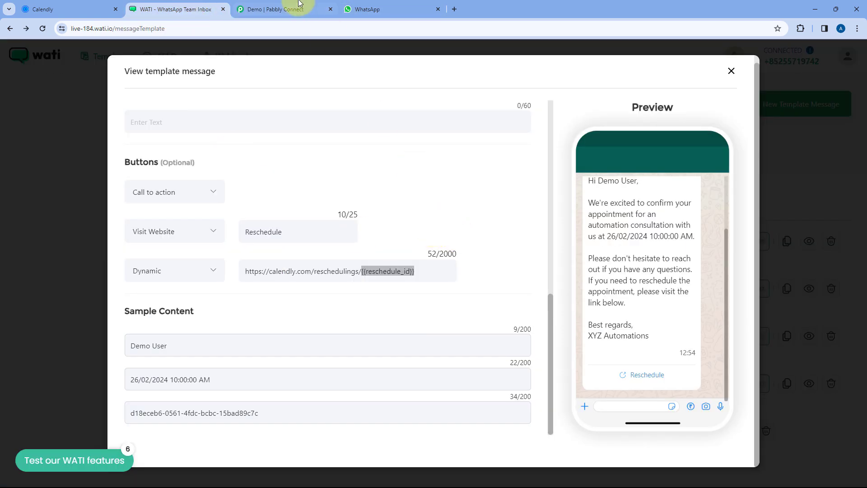
left_click(275, 8)
- In the WATI Send Template Message step, map WhatsApp Number to Calendly's Questions And Answers 1 Answer and choose the appointment_confirmation template
left_click(429, 274)
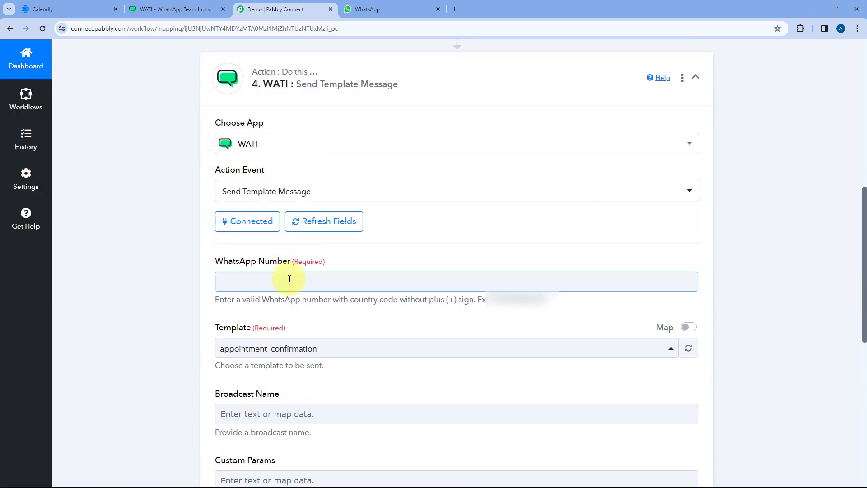
left_click(230, 233)
scroll(188, 239, "down", 3)
left_click(300, 188)
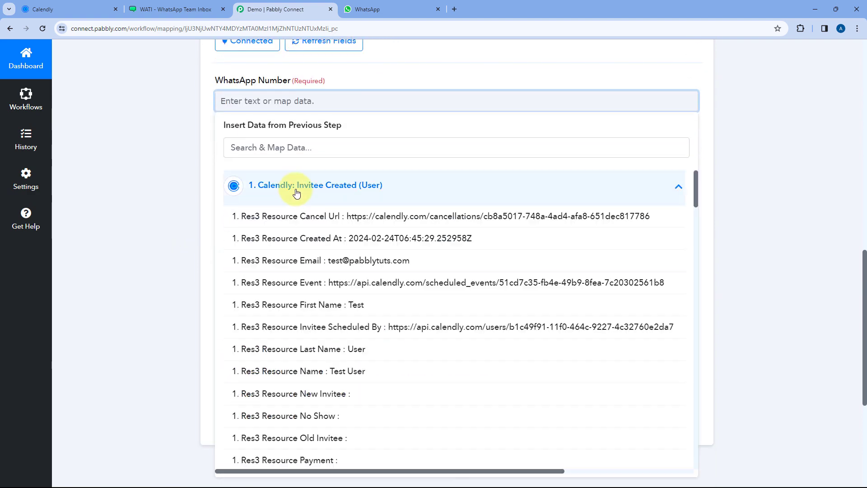
scroll(354, 248, "down", 4)
scroll(354, 248, "down", 3)
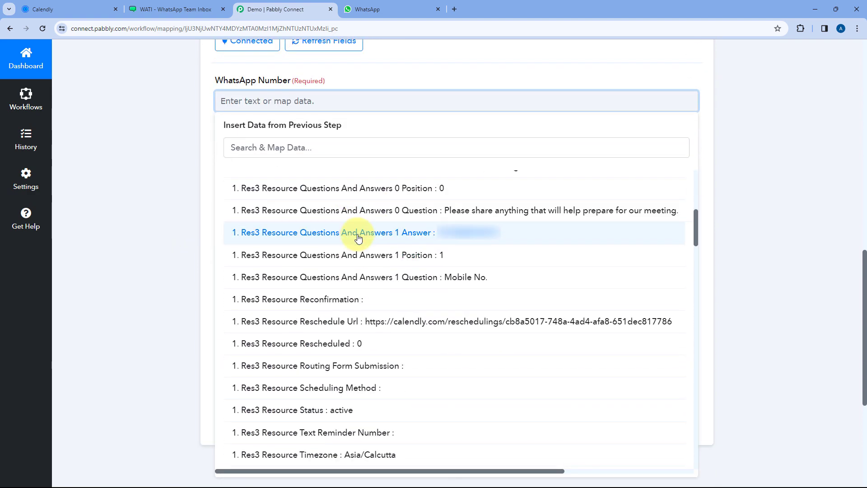
left_click(350, 232)
left_click(173, 143)
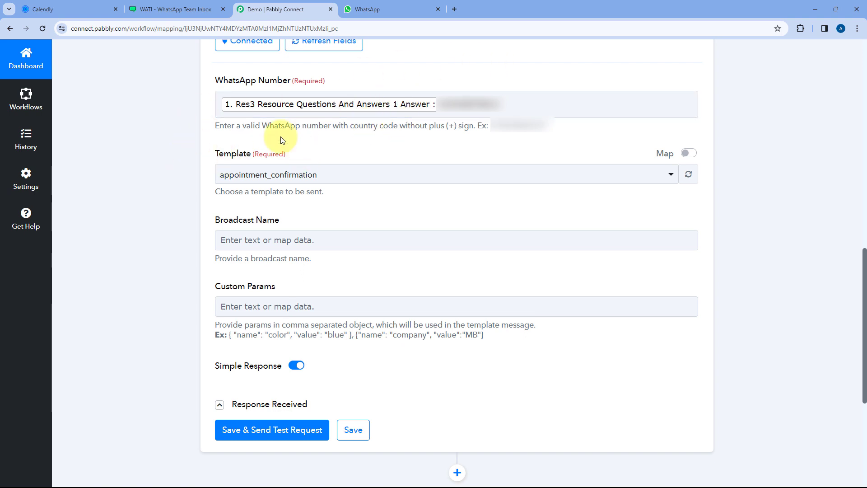
left_click(344, 176)
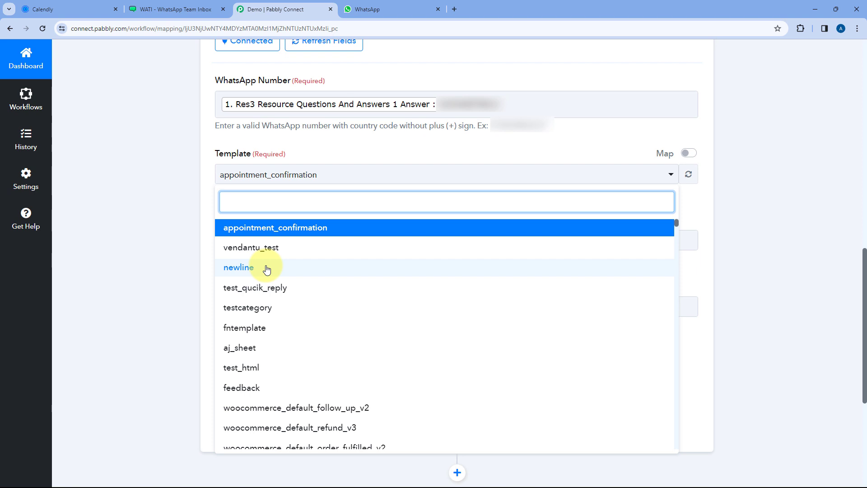
left_click(249, 232)
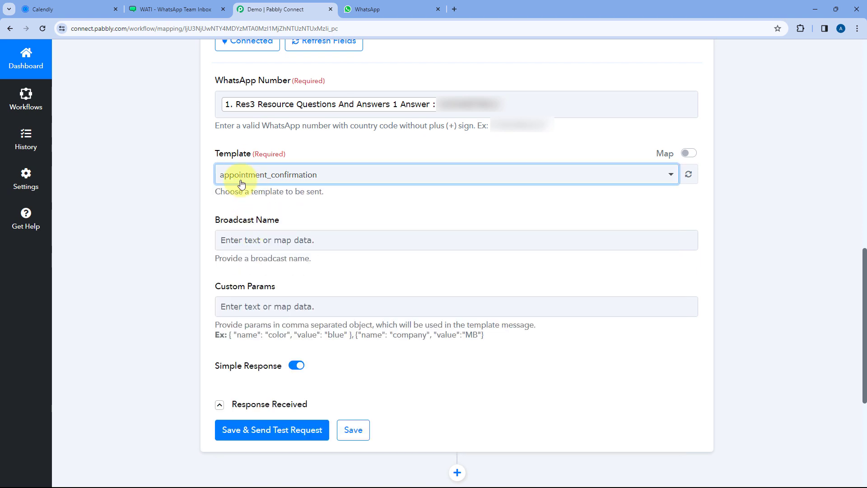
- Set the Broadcast Name of the WATI Send Template Message step to Appointment Confirm
left_click(280, 237)
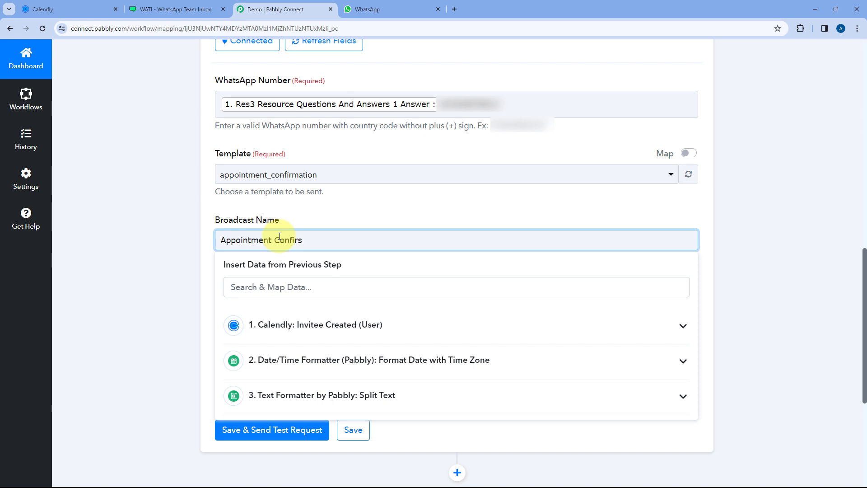
left_click(296, 221)
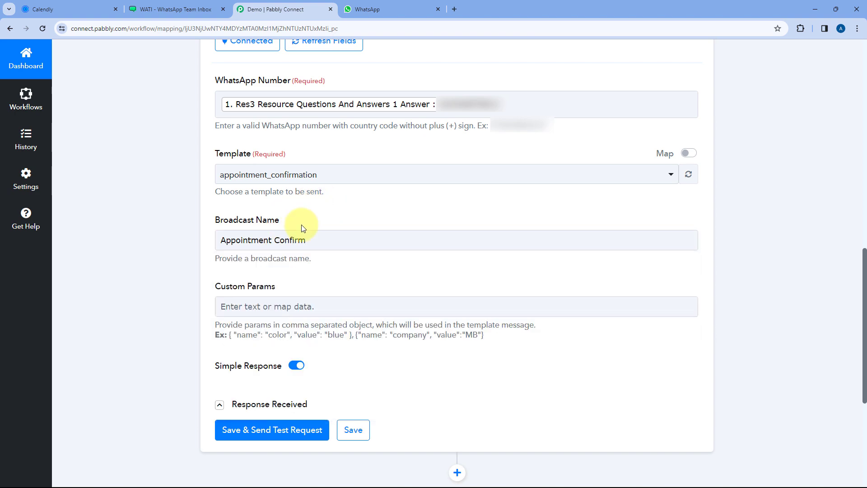
scroll(338, 210, "down", 1)
scroll(338, 210, "down", 3)
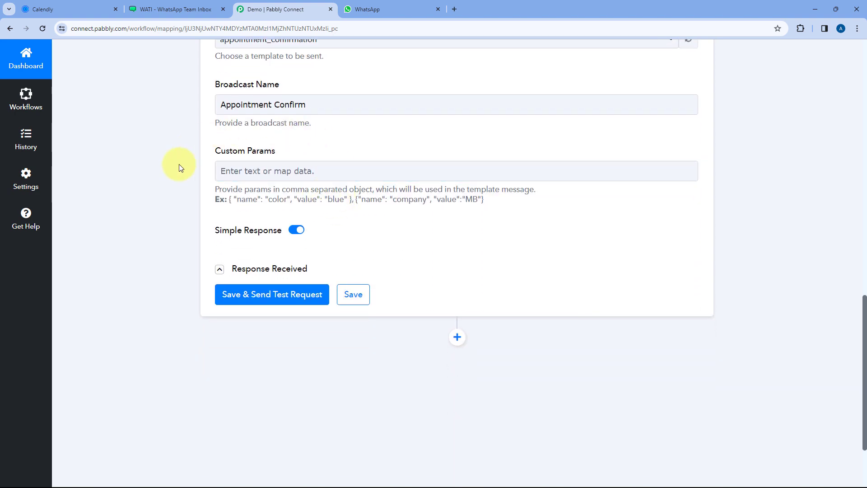
- Examine the name and date_time variables in the WATI template body and the reschedule_id variable in the Reschedule button's dynamic URL
left_click(176, 9)
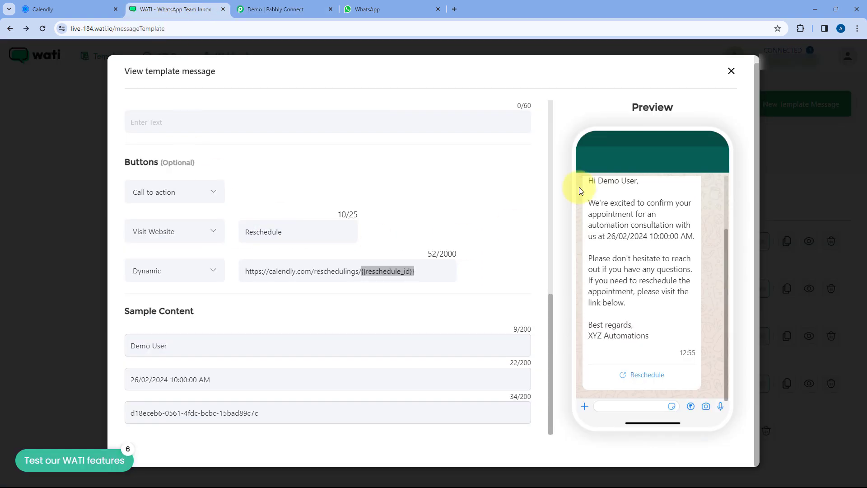
scroll(630, 248, "up", 2)
scroll(402, 248, "up", 6)
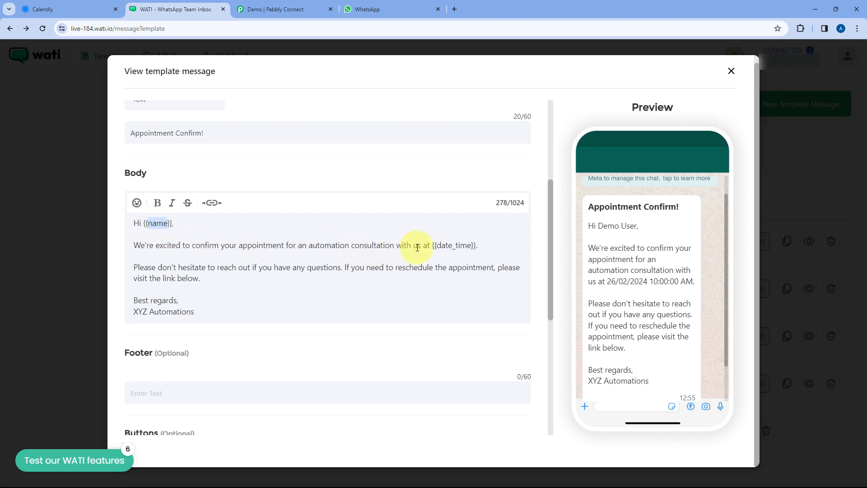
left_click_drag(436, 245, 463, 245)
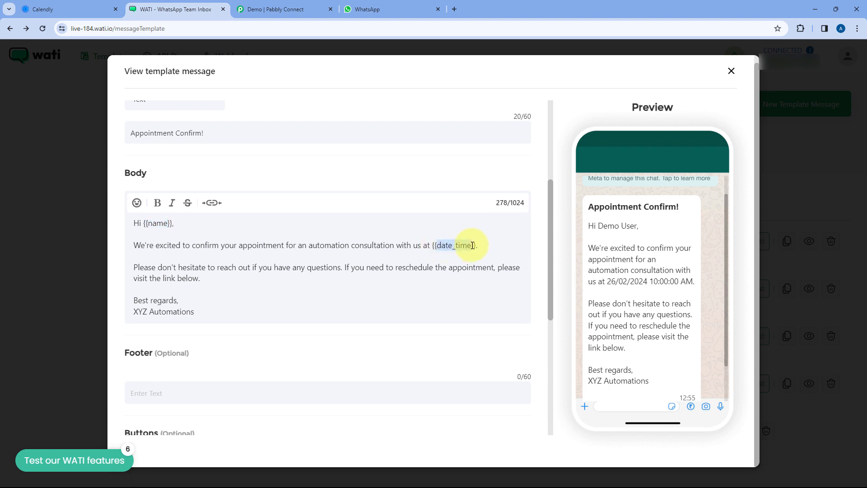
scroll(314, 246, "down", 4)
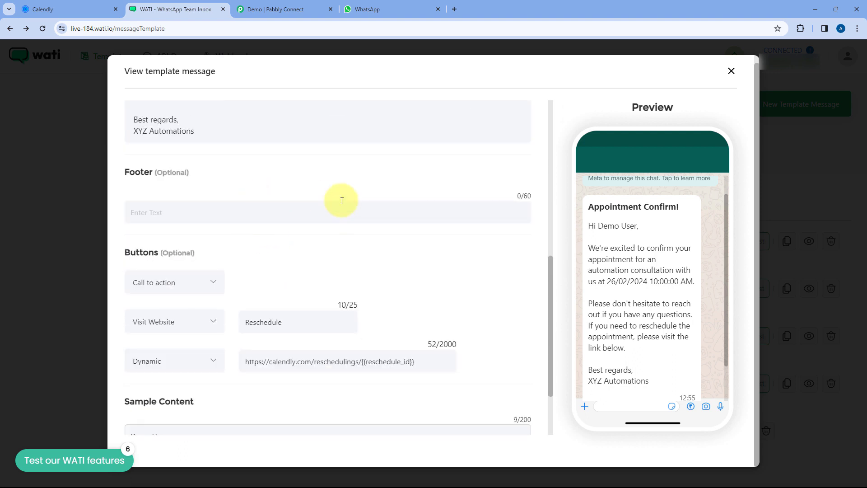
scroll(379, 230, "down", 2)
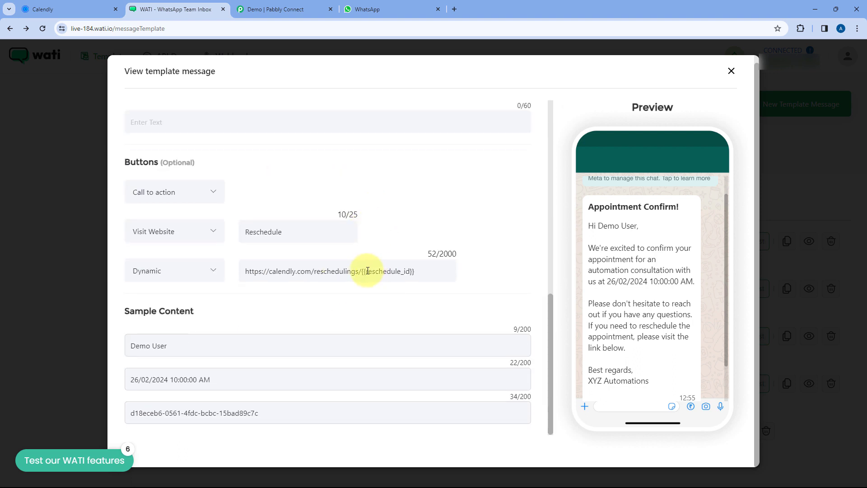
left_click_drag(365, 271, 414, 271)
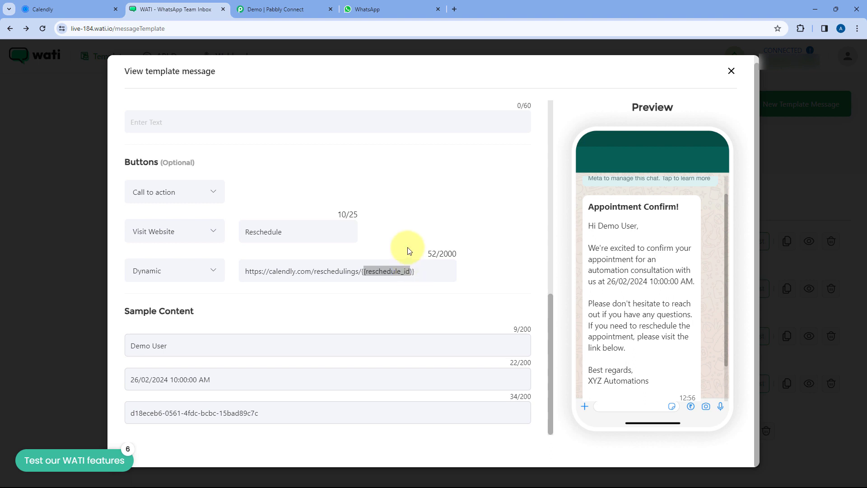
left_click(243, 273)
left_click_drag(243, 272, 363, 272)
left_click(411, 271)
left_click_drag(426, 271, 407, 272)
left_click(364, 273)
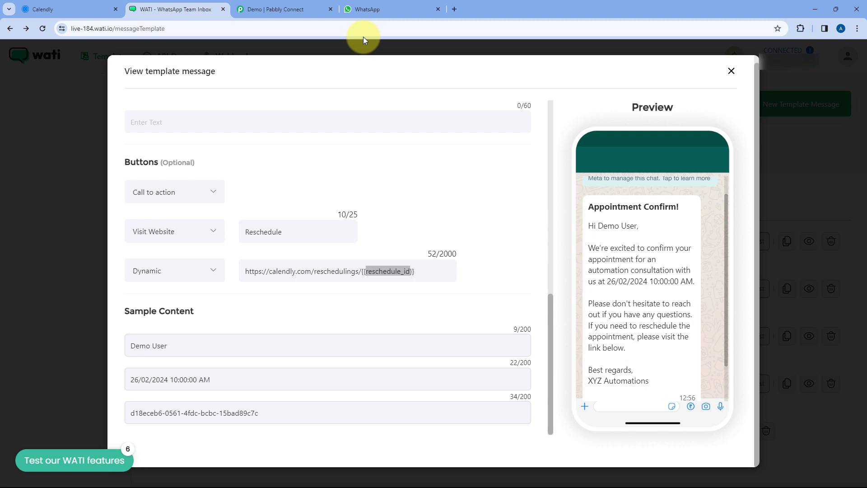
- In Pabbly Connect, fill Custom Params with the first example parameter object and clear its color and blue values
left_click(276, 9)
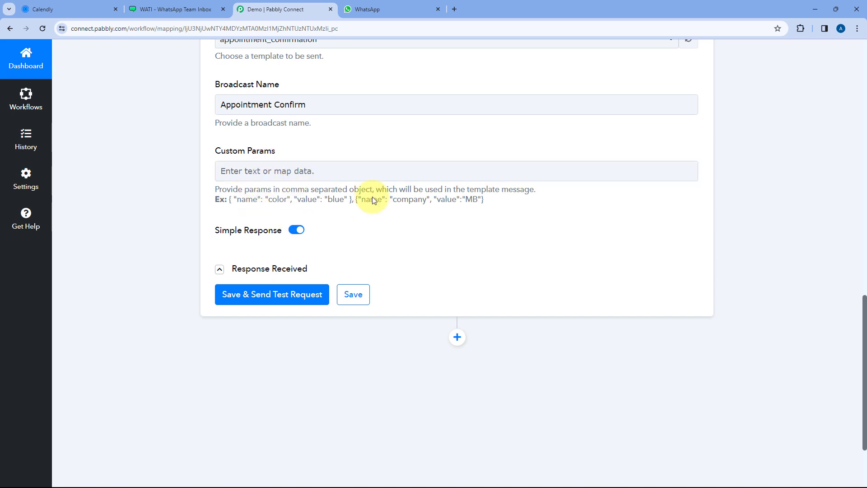
left_click_drag(230, 200, 358, 200)
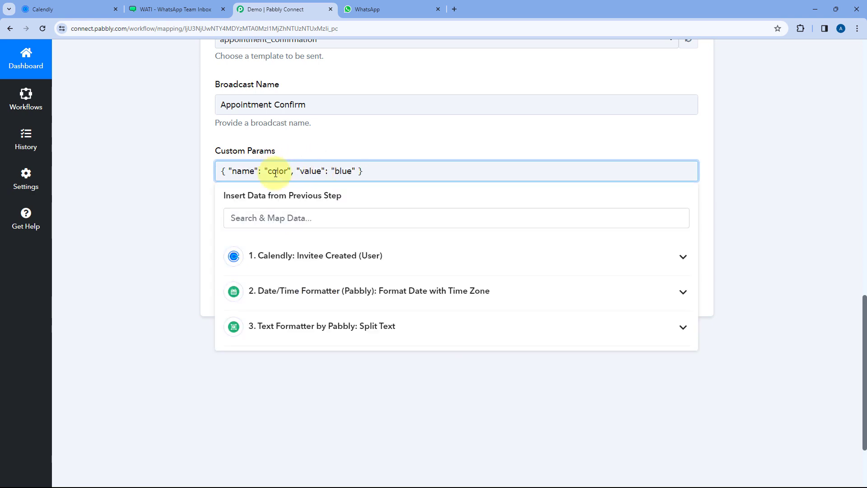
key("BackSpace")
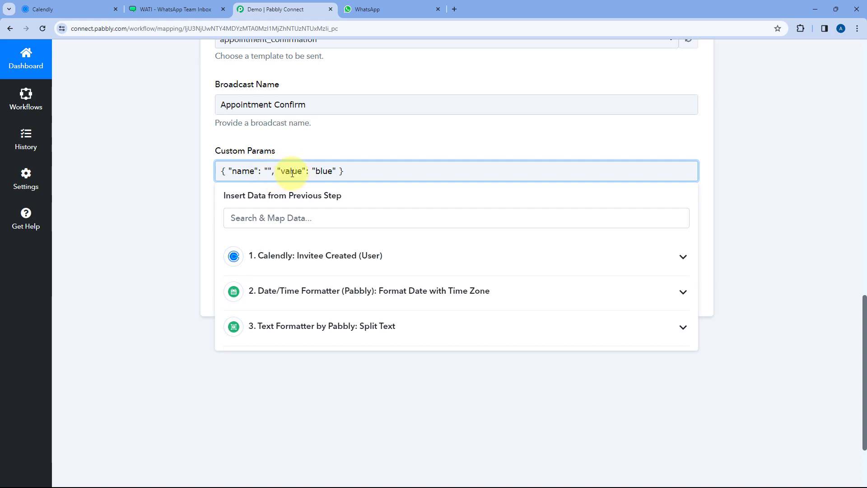
double_click(324, 171)
key("BackSpace")
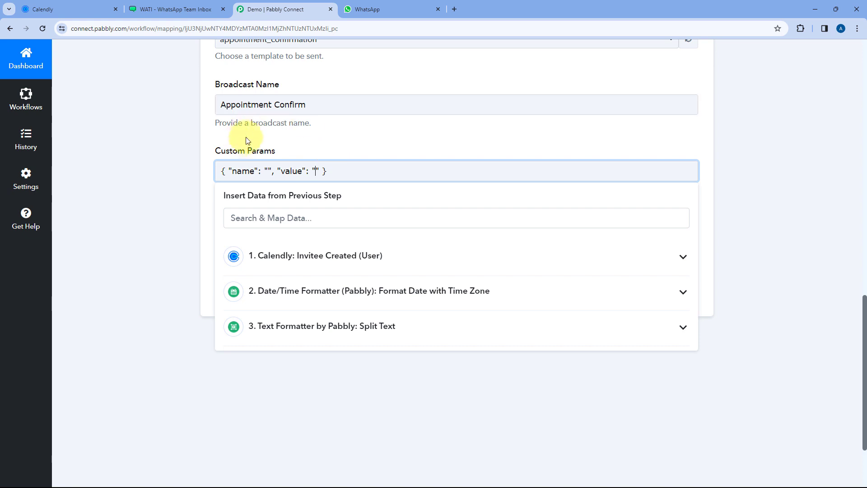
- Copy the name variable from the WATI template body and enter it as the first custom parameter's name
left_click(194, 9)
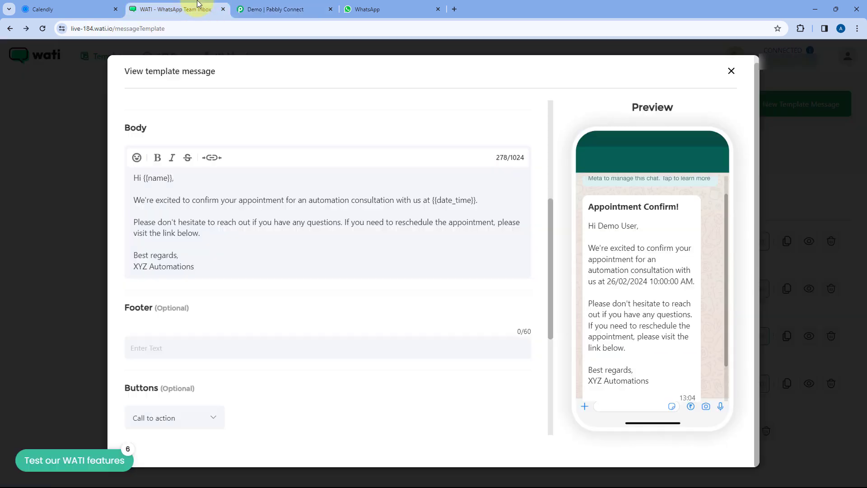
right_click(159, 179)
key("ctrl+c")
key("Escape")
left_click(291, 5)
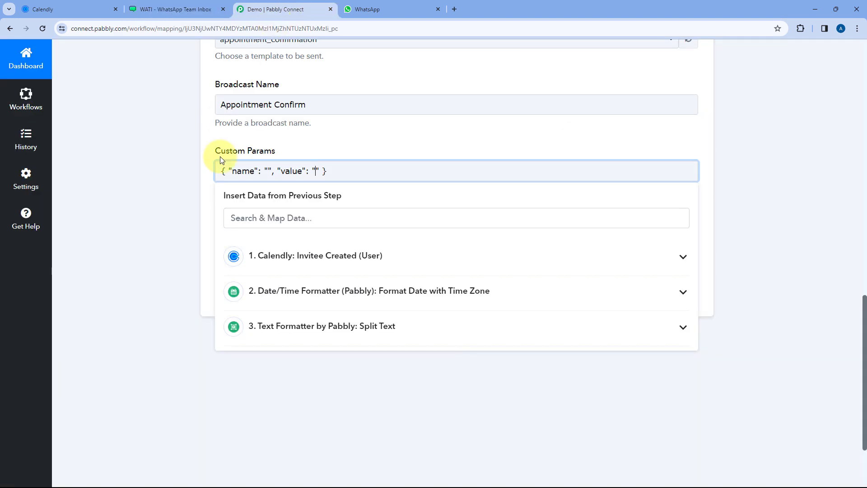
left_click(269, 172)
key("ctrl+v")
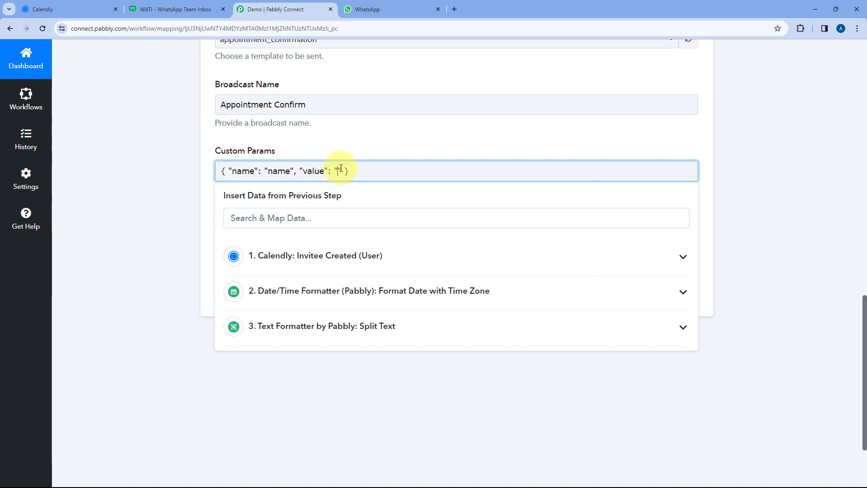
- Map the name parameter's value to Calendly's Res3 Resource First Name
left_click(331, 256)
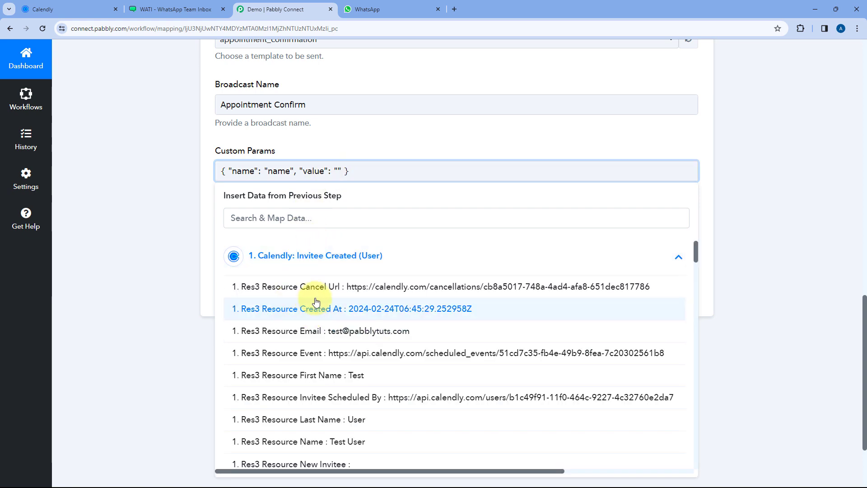
scroll(315, 301, "down", 2)
scroll(316, 301, "down", 1)
scroll(315, 296, "up", 2)
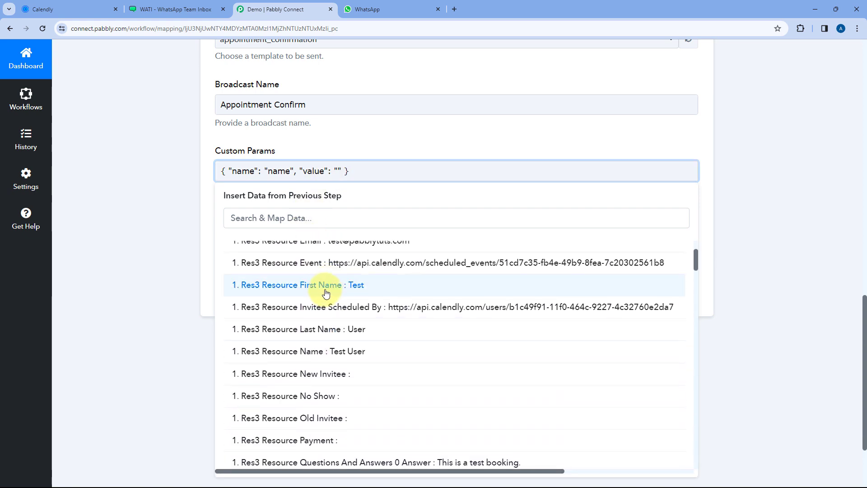
left_click(318, 289)
left_click(508, 175)
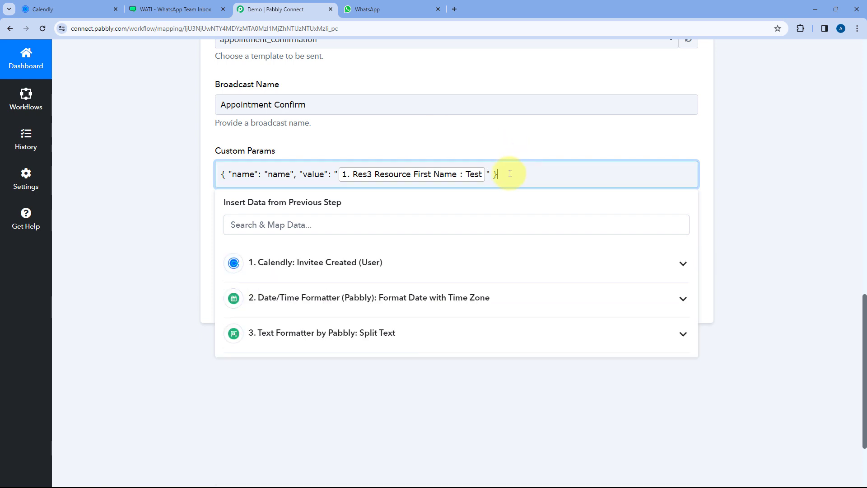
- Add a second comma-separated parameter object from the example to Custom Params, leaving its name and value empty
left_click(194, 222)
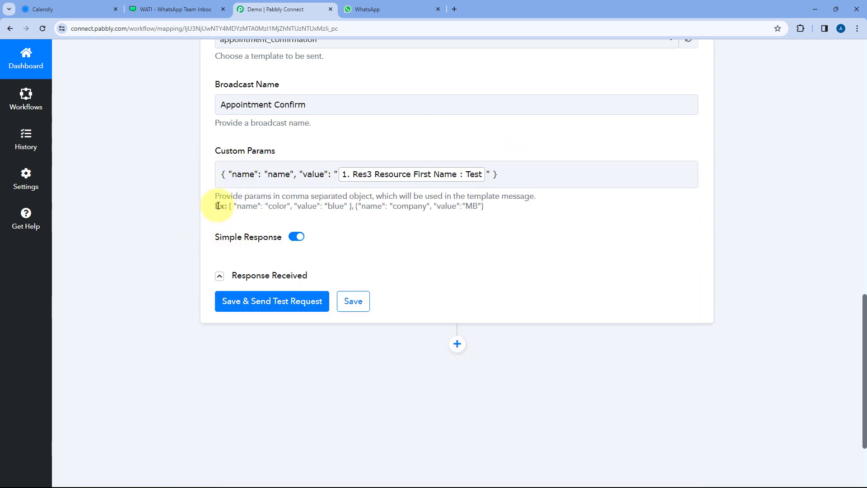
mouse_move(229, 206)
left_mouse_down()
mouse_move(355, 206)
mouse_move(229, 203)
left_mouse_up()
key("ctrl+c")
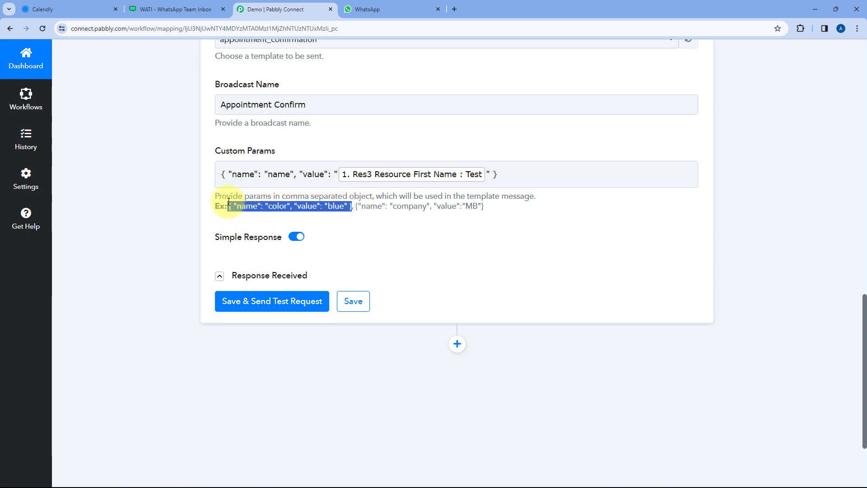
left_click(523, 176)
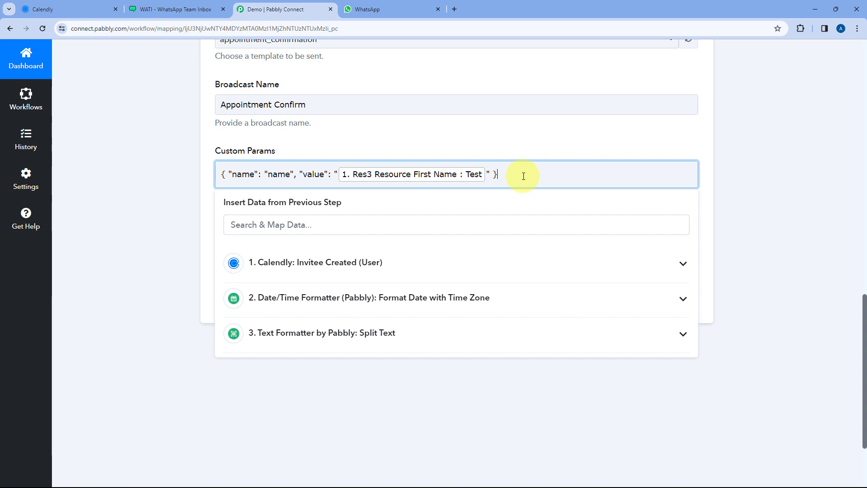
key("ctrl+v")
double_click(559, 174)
key("BackSpace")
double_click(611, 175)
key("BackSpace")
- Copy the date_time variable from the WATI template body and enter it as the second custom parameter's name
left_click(190, 9)
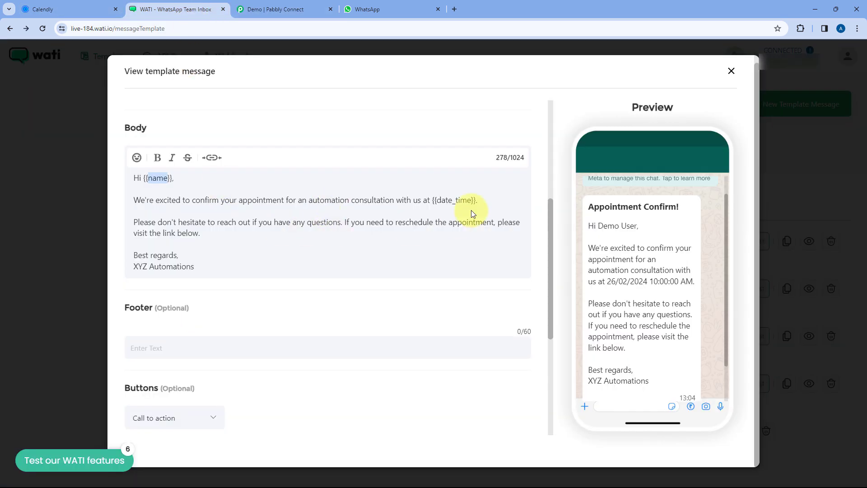
left_click_drag(437, 200, 470, 200)
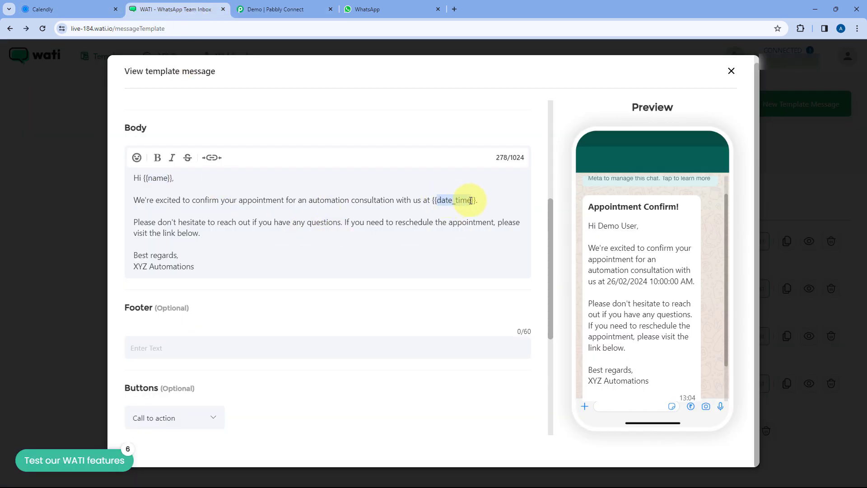
right_click(468, 204)
left_click(488, 212)
left_click(289, 9)
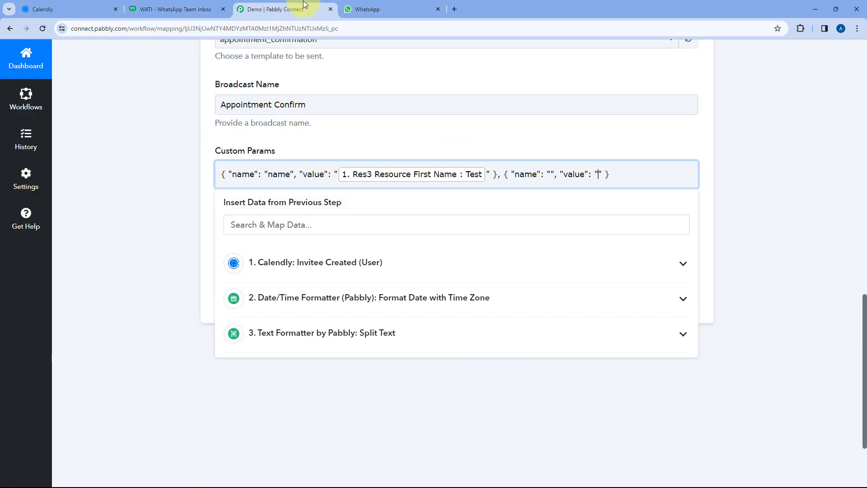
left_click(552, 174)
key("ctrl+v")
- Map the date_time parameter's value to the Result of the Date/Time Formatter step
left_click(639, 174)
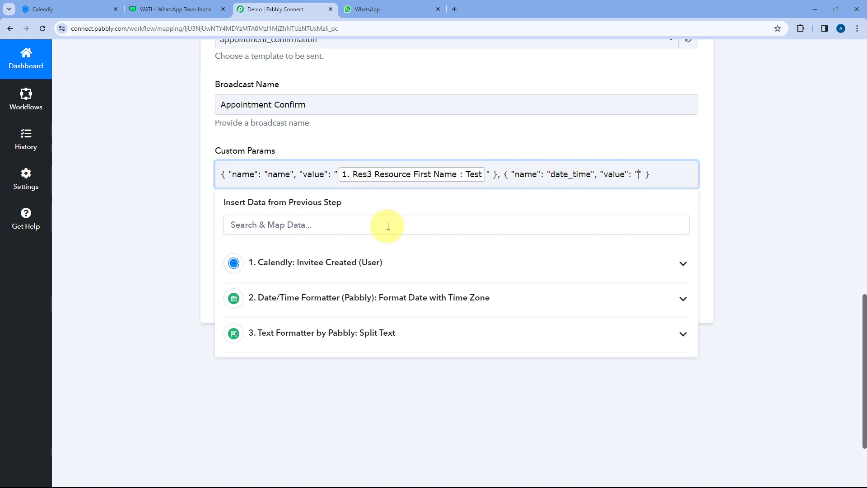
left_click(448, 298)
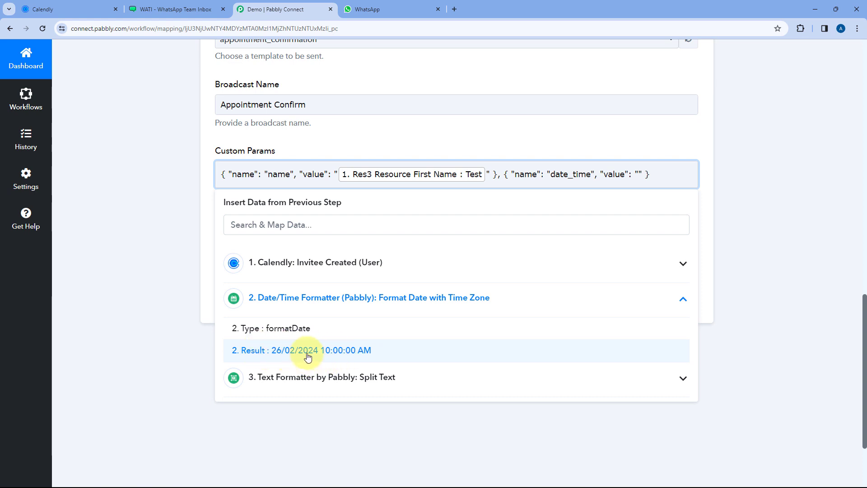
left_click(326, 264)
scroll(368, 325, "down", 2)
scroll(364, 328, "down", 3)
scroll(364, 326, "down", 2)
scroll(362, 316, "up", 5)
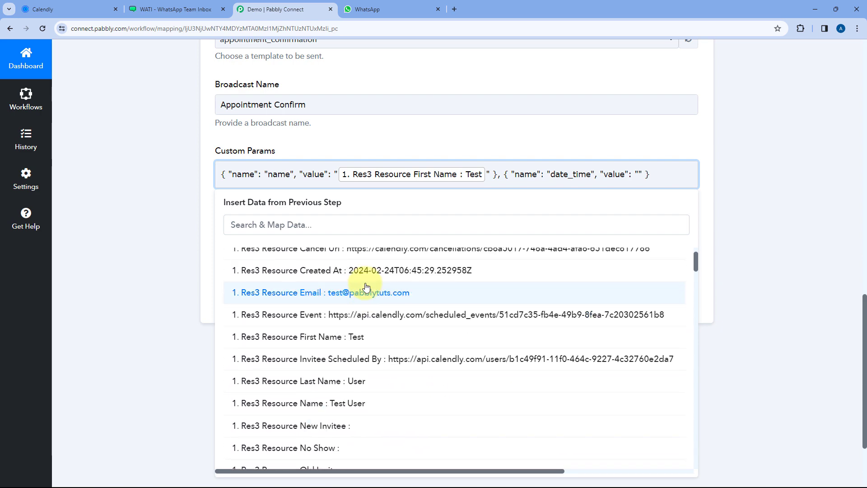
scroll(368, 280, "up", 1)
left_click(374, 262)
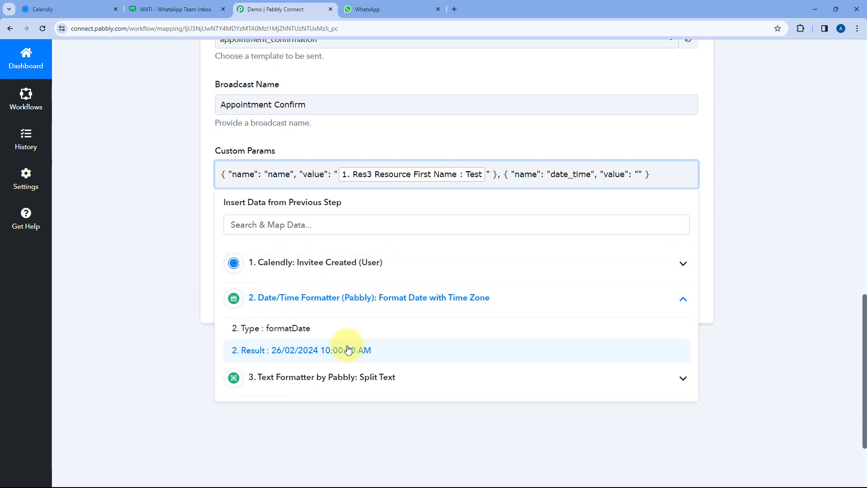
left_click(348, 352)
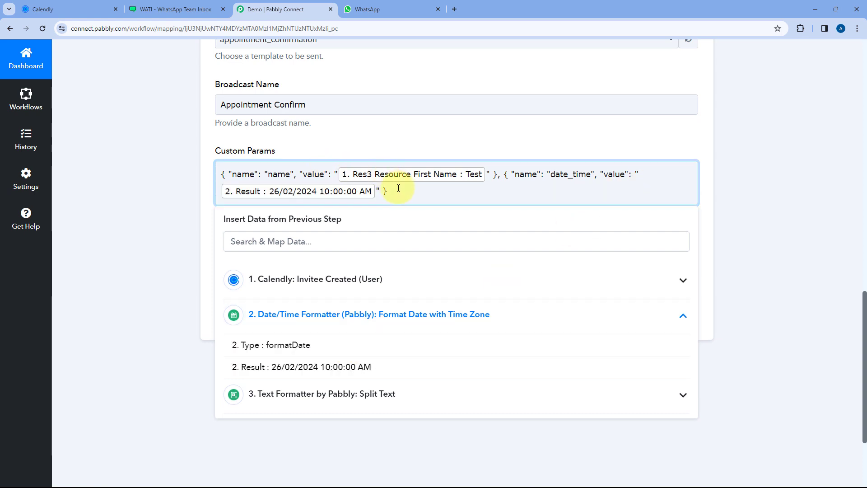
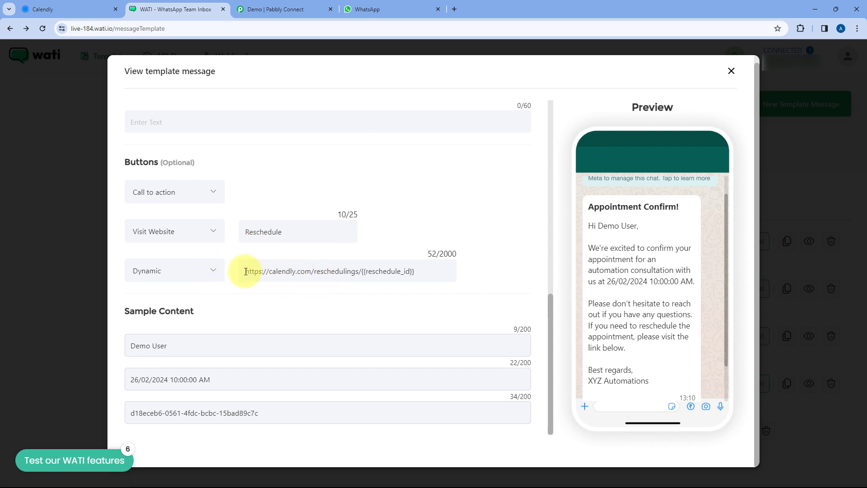
- Copy reschedule_id from the WATI template's dynamic URL and enter it as the third custom parameter's name in Pabbly Connect
left_click_drag(246, 271, 408, 272)
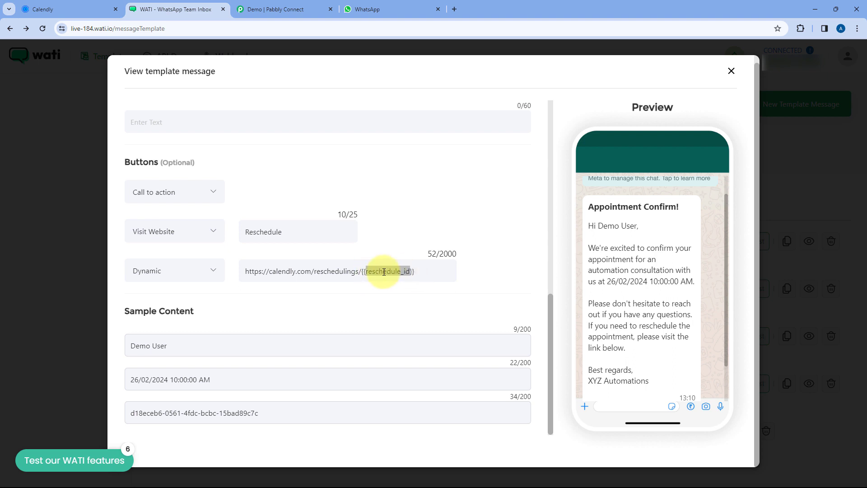
right_click(384, 272)
left_click(400, 281)
left_click(296, 10)
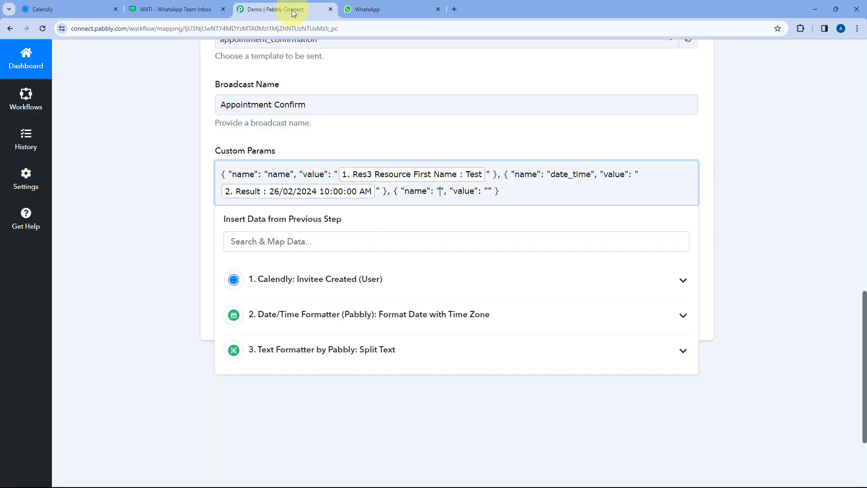
right_click(440, 195)
left_click(467, 280)
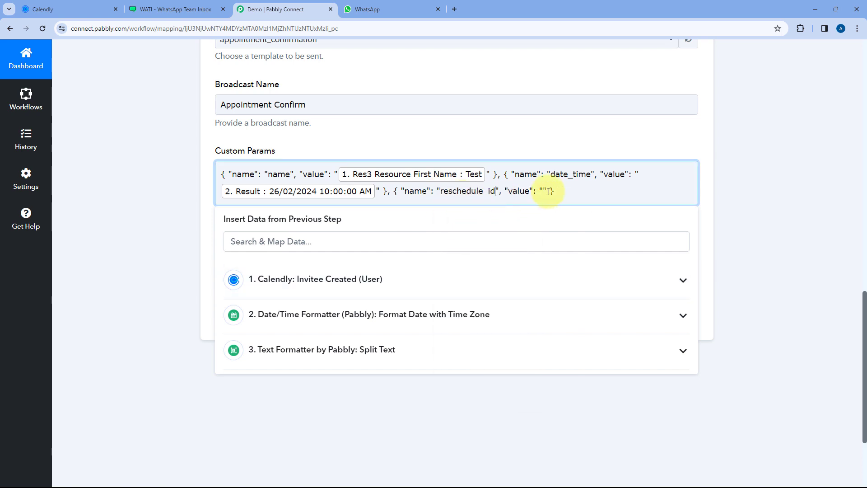
- Check the reschedule_id variable in the WATI template's dynamic URL and map its Custom Params value to the Text Formatter step's Result
left_click(179, 9)
left_click_drag(420, 272, 366, 271)
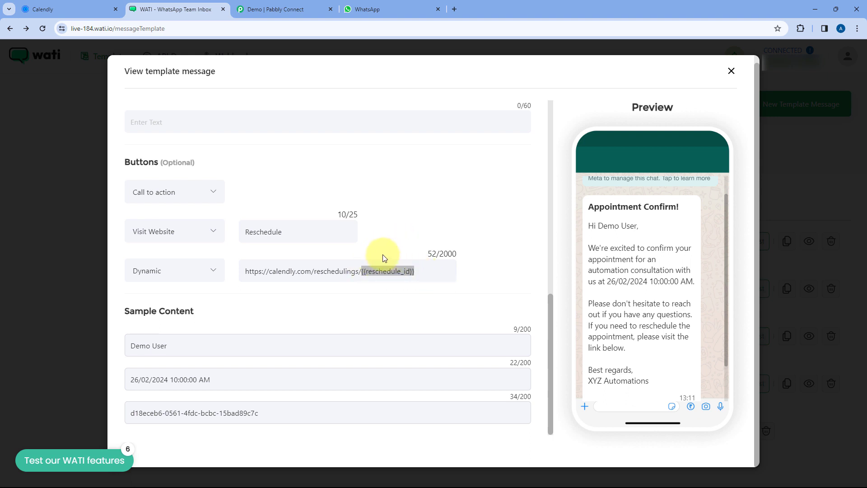
left_click_drag(244, 272, 355, 269)
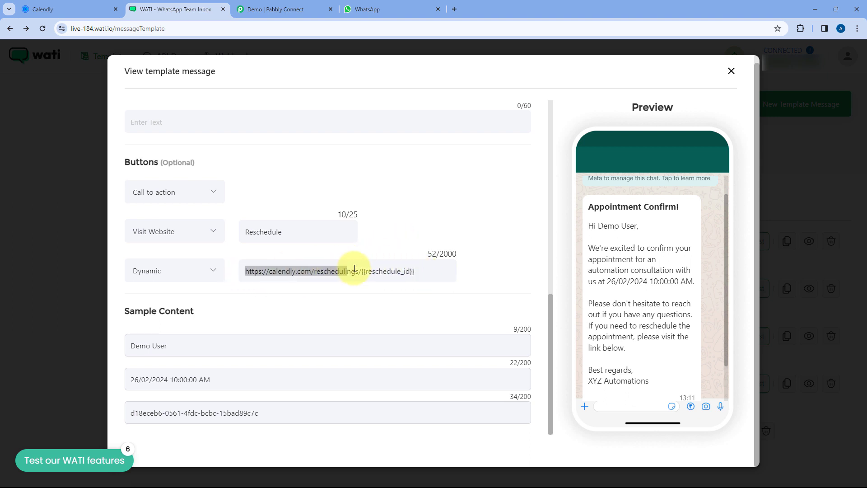
left_click_drag(421, 271, 368, 275)
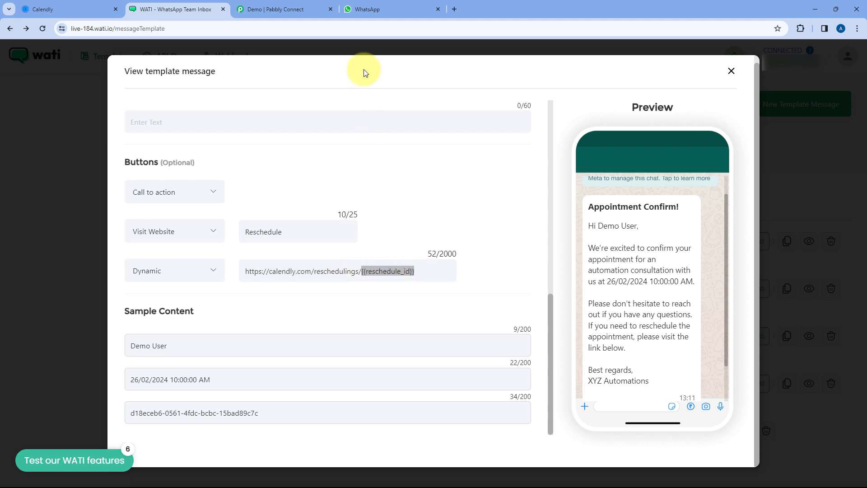
left_click(293, 9)
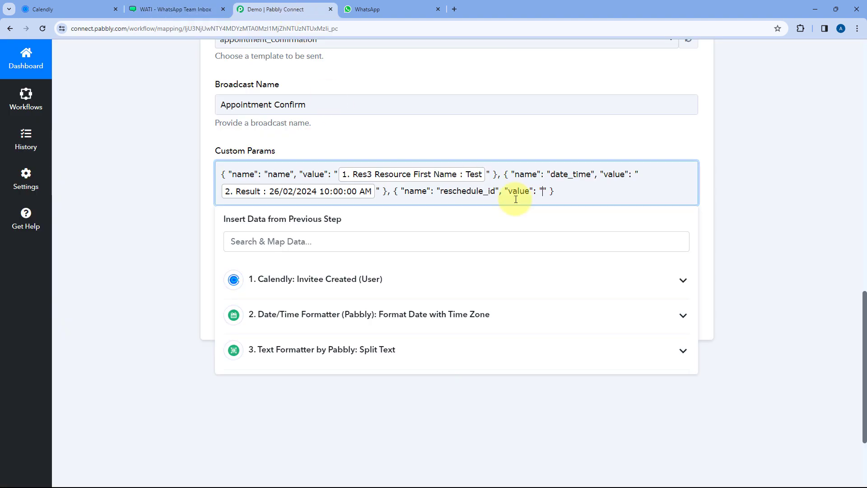
left_click(339, 357)
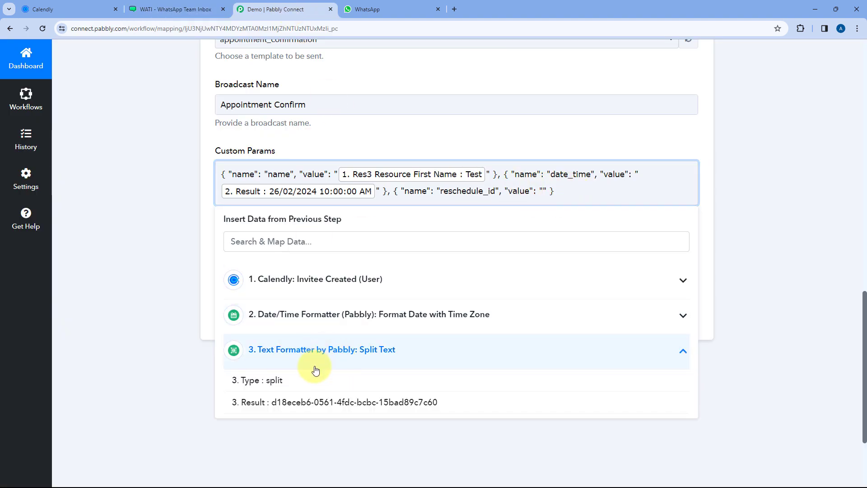
left_click(276, 406)
left_click(450, 152)
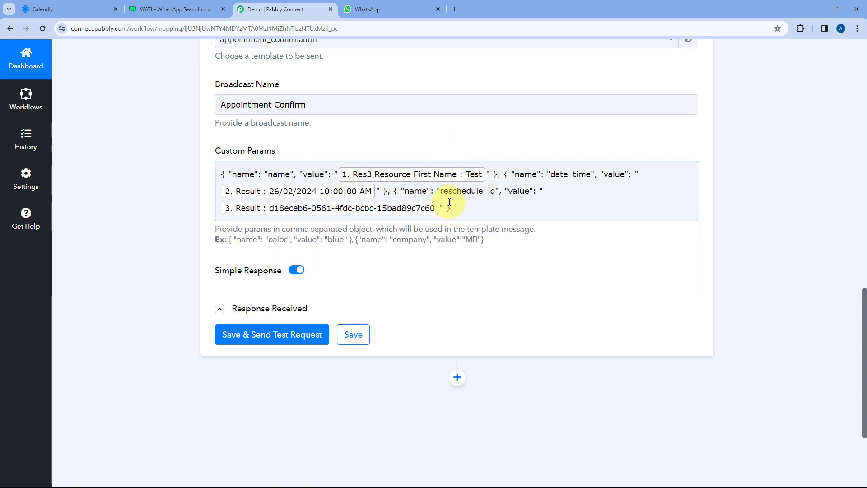
- Compare the completed Custom Params in Pabbly Connect with the reschedule_id variable in the WATI template's dynamic URL
left_click(254, 234)
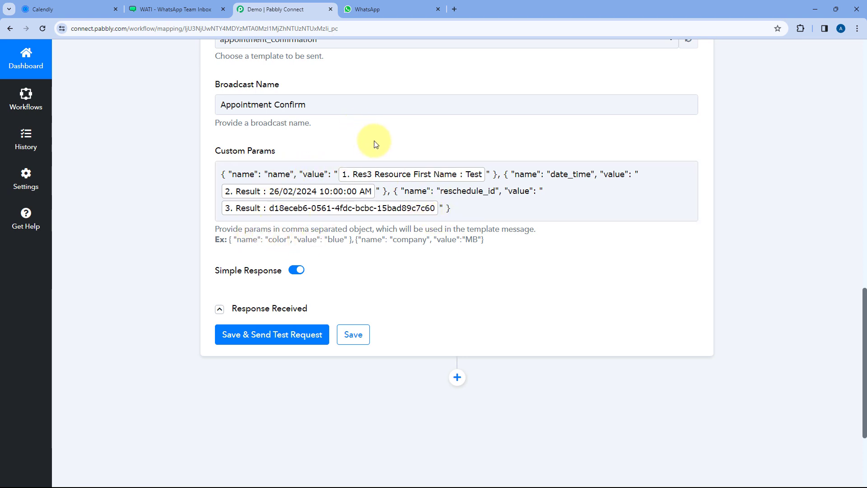
left_click(176, 9)
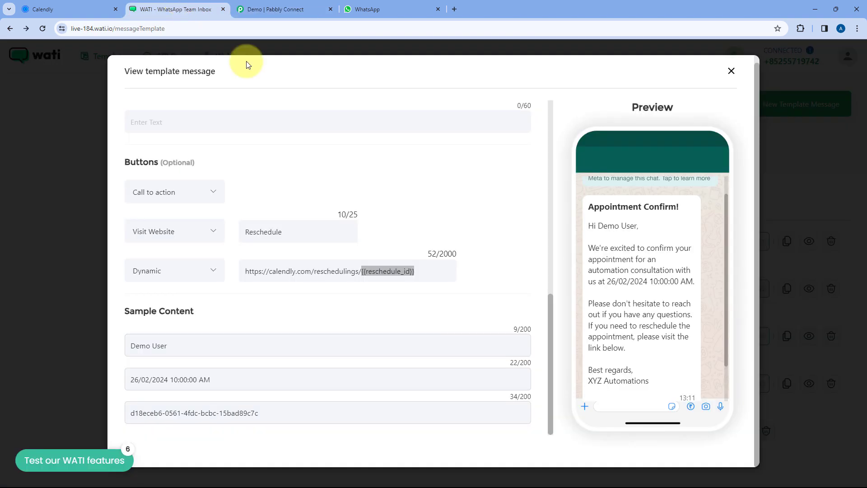
left_click(305, 6)
left_click(196, 5)
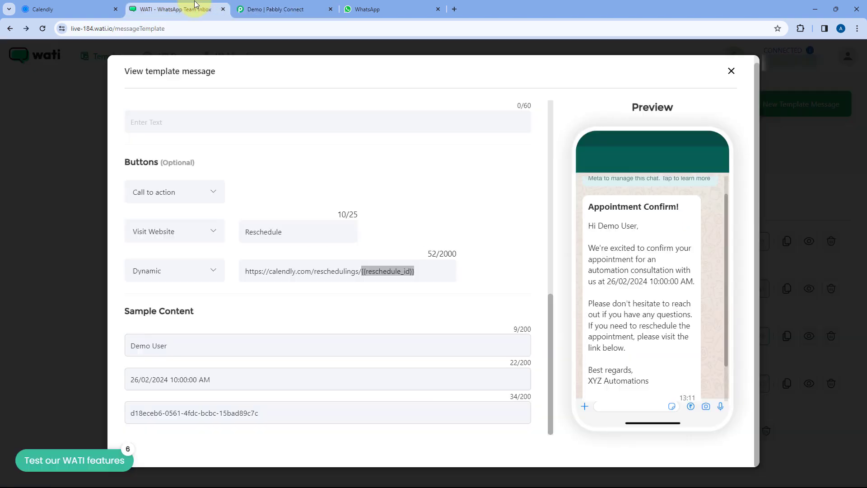
left_click(433, 273)
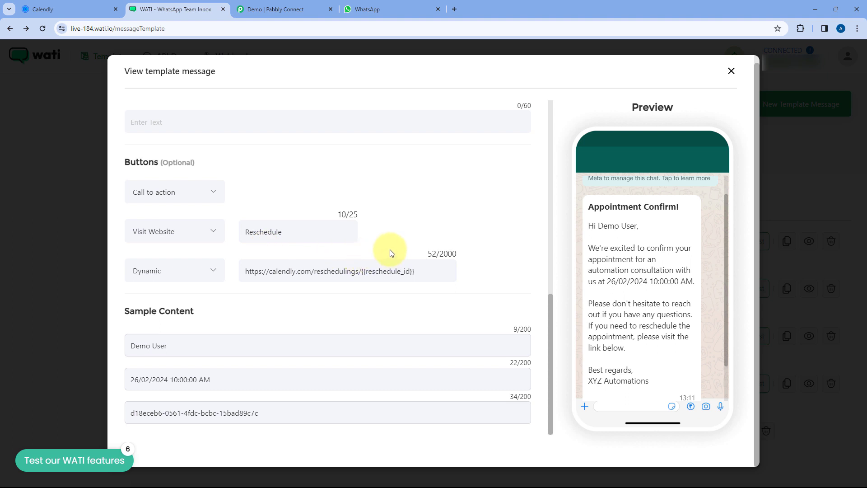
left_click(282, 5)
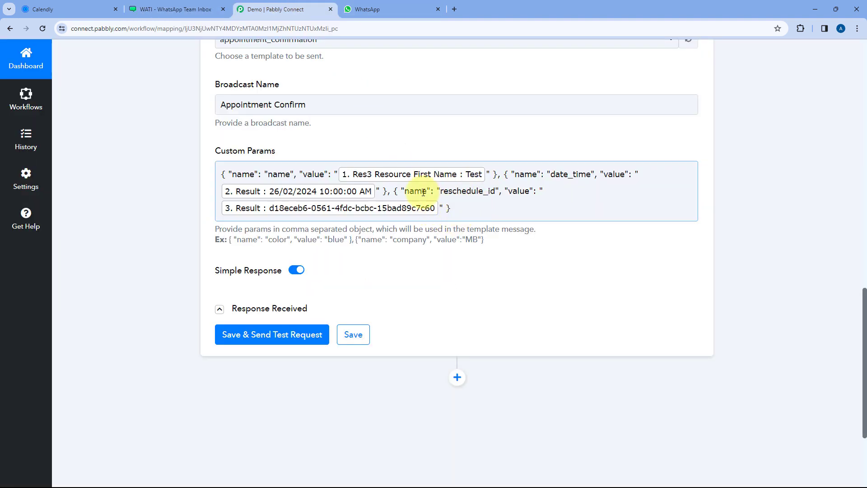
left_click(443, 142)
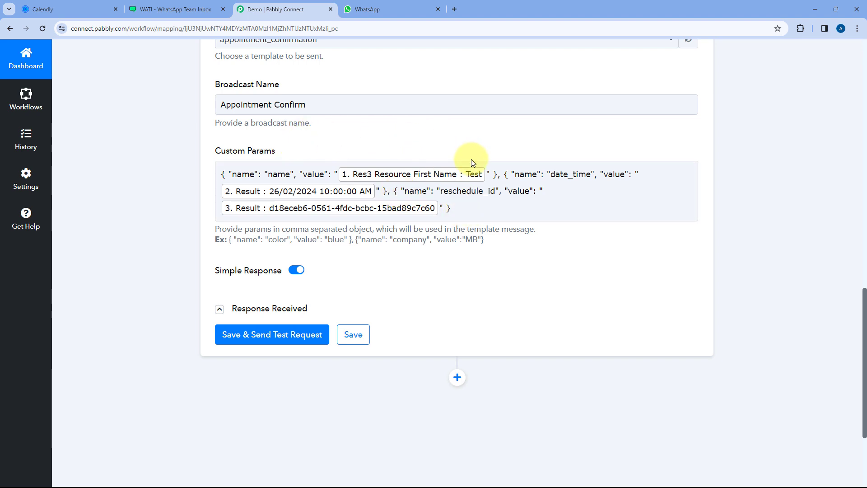
- Save the WATI action, send a test request, and review the response against the mapped parameters
left_click(279, 335)
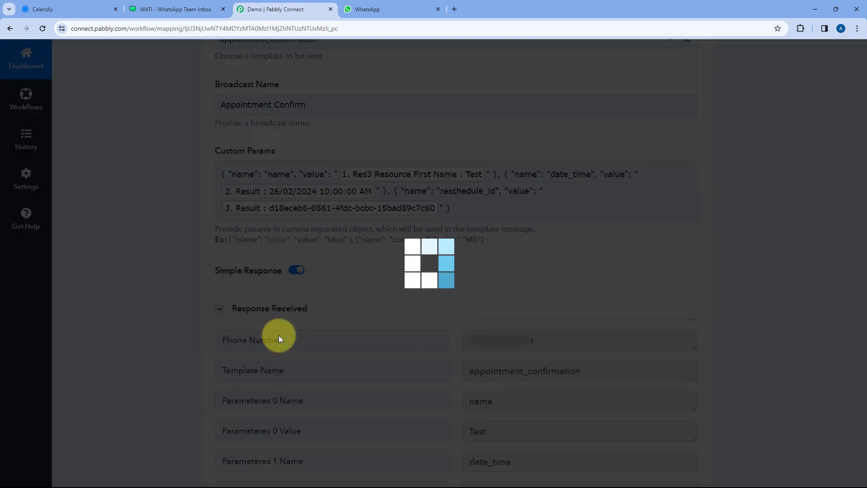
scroll(372, 377, "up", 2)
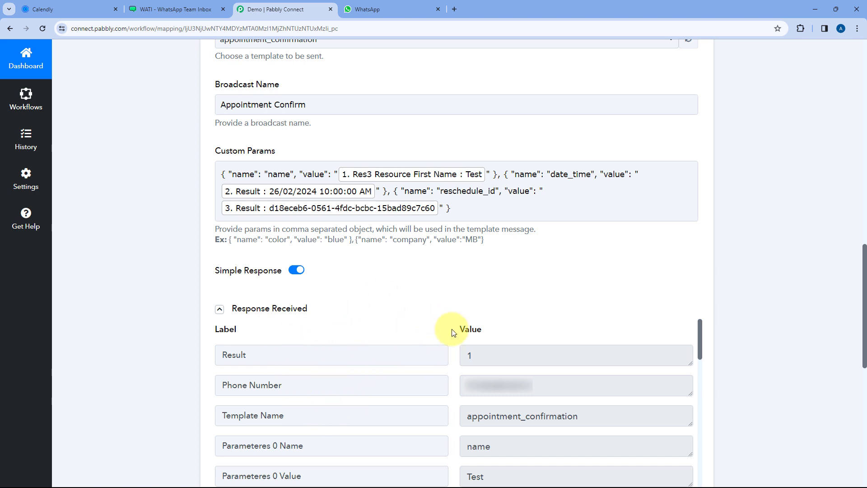
scroll(437, 383, "down", 1)
scroll(436, 382, "down", 2)
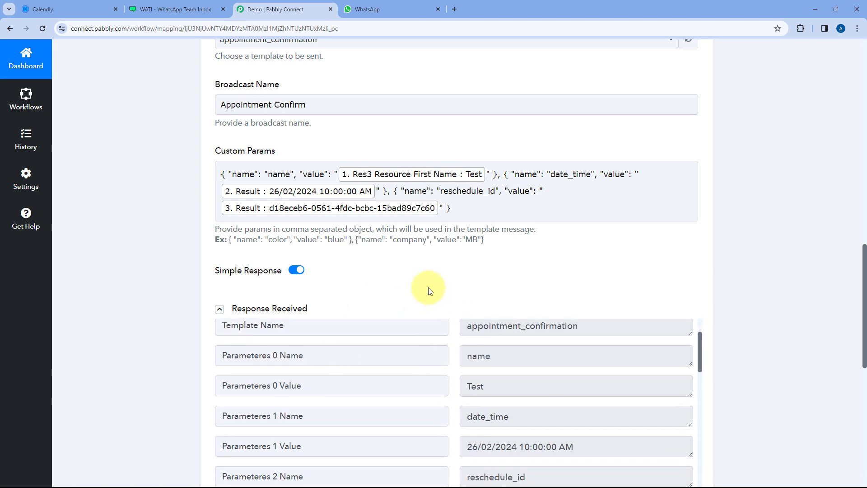
scroll(430, 289, "down", 2)
scroll(413, 209, "up", 1)
scroll(417, 209, "up", 2)
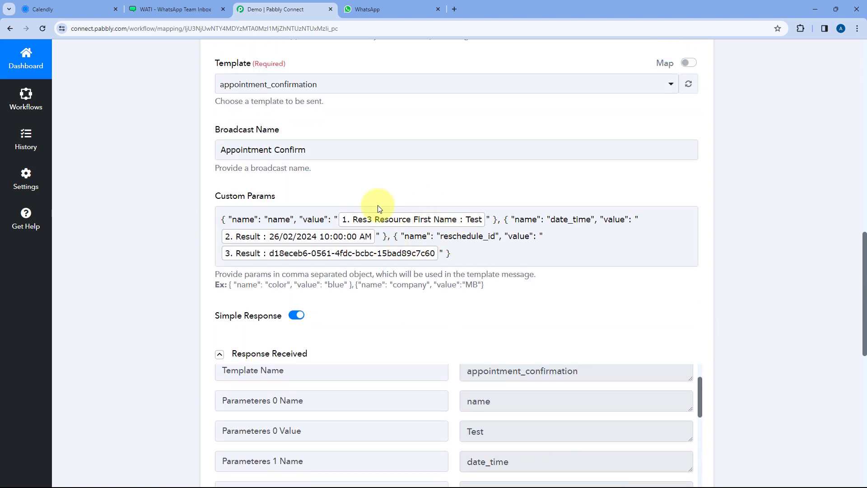
scroll(393, 198, "down", 1)
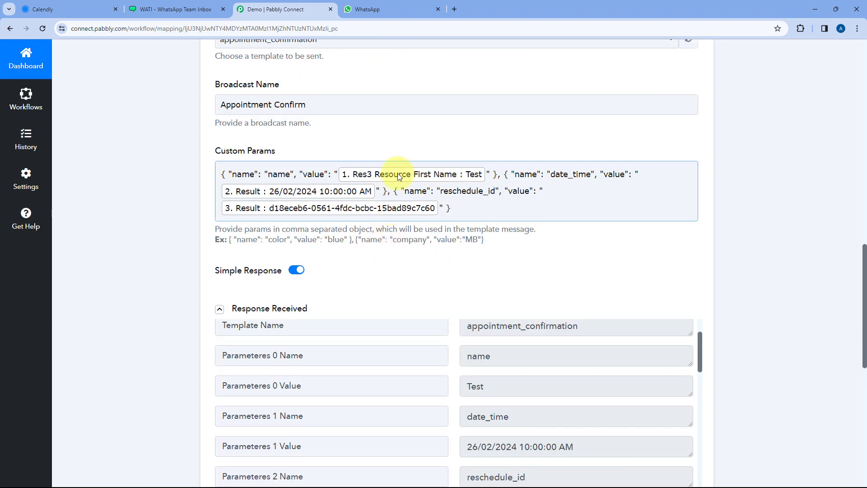
scroll(403, 160, "up", 2)
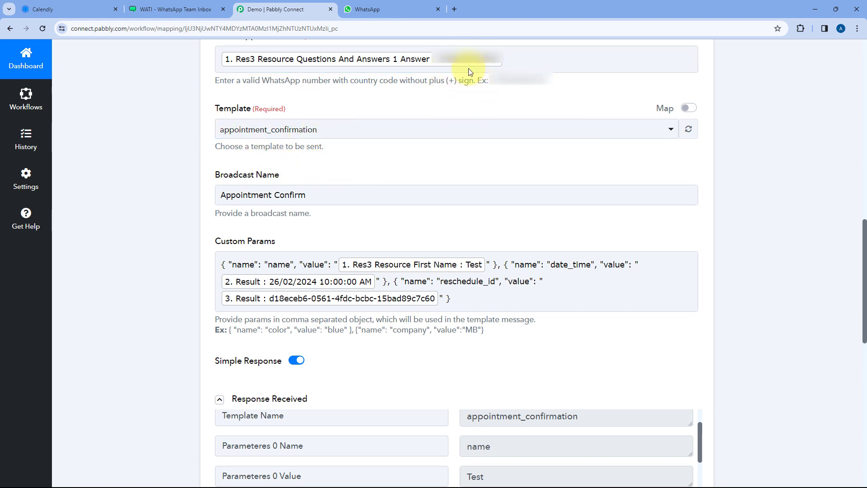
- Switch to WhatsApp, open the WATI chat, and compare the received confirmation message with the template in WATI
left_click(394, 10)
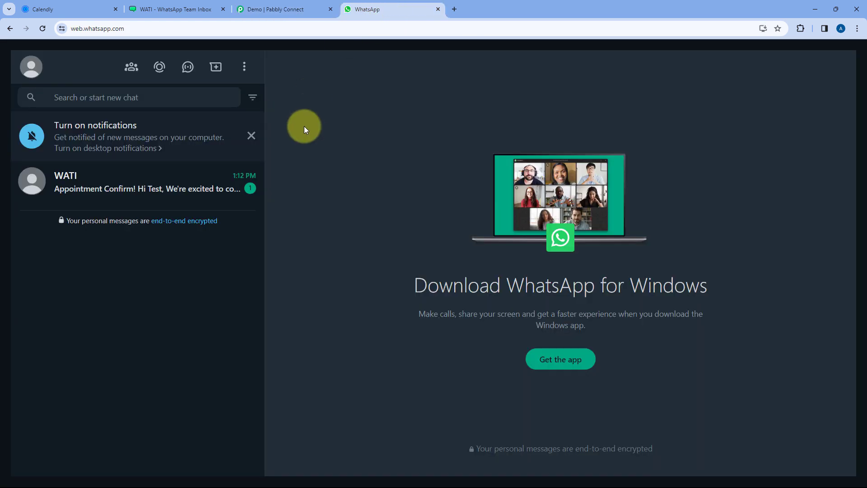
left_click(177, 183)
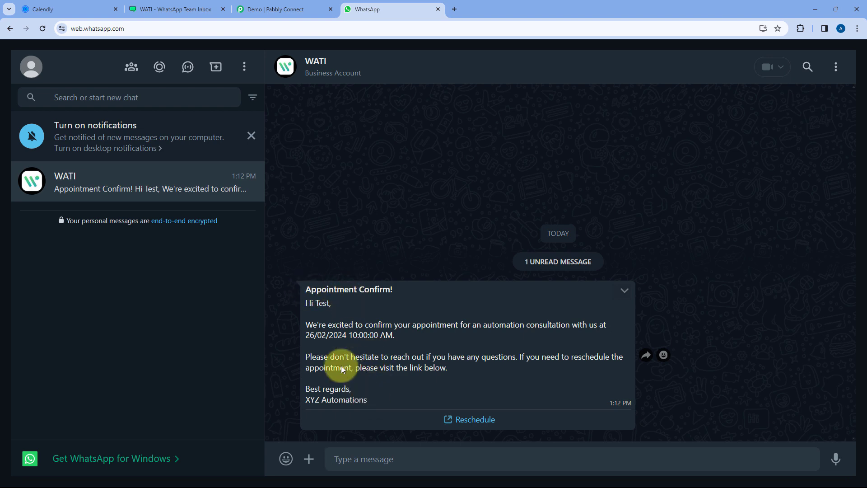
left_click(174, 9)
scroll(326, 212, "up", 10)
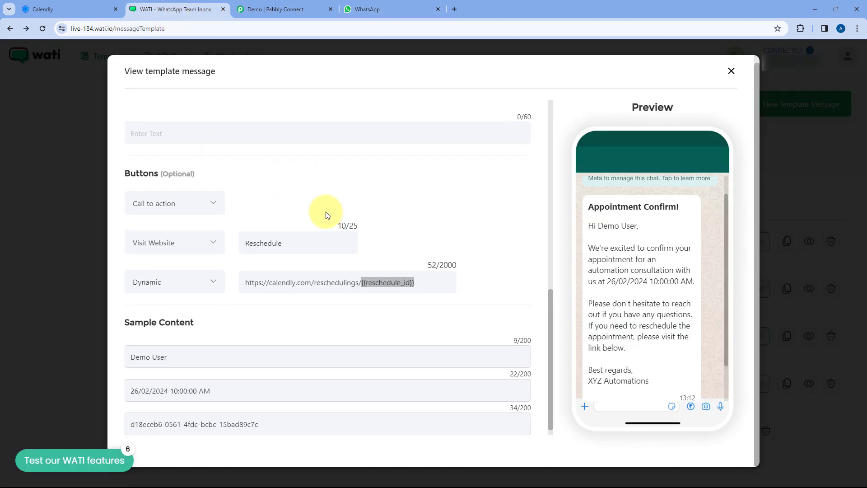
left_click(374, 9)
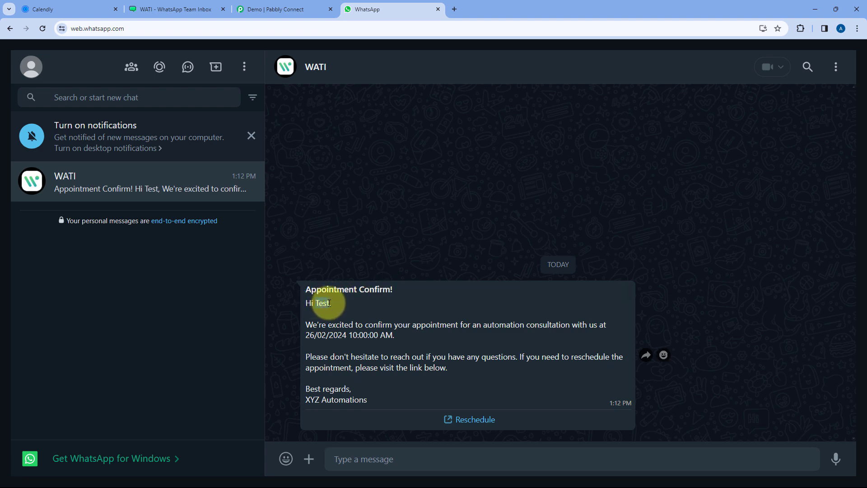
- Check the appointment date and time in the WhatsApp message and open its Reschedule link
left_click(393, 334)
left_click_drag(393, 334, 300, 333)
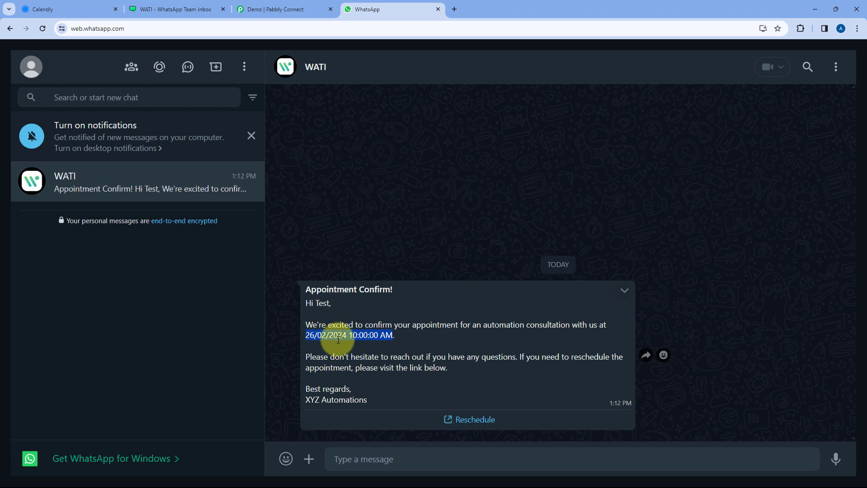
left_click(415, 367)
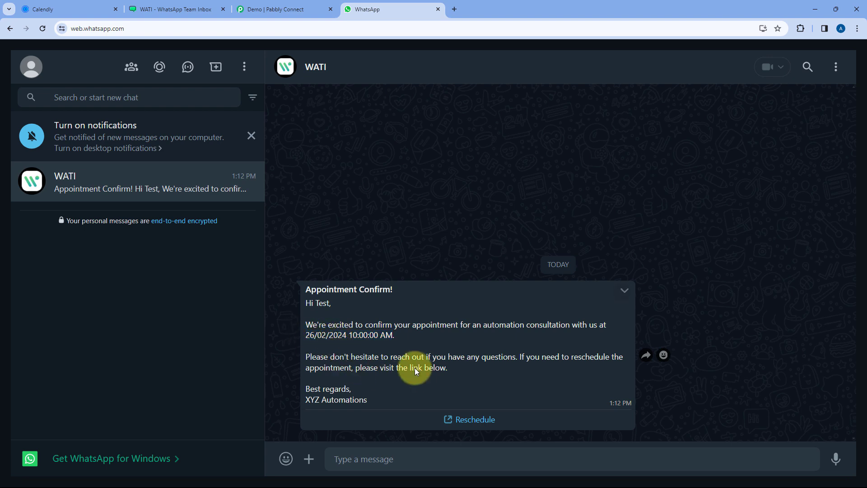
left_click(461, 423)
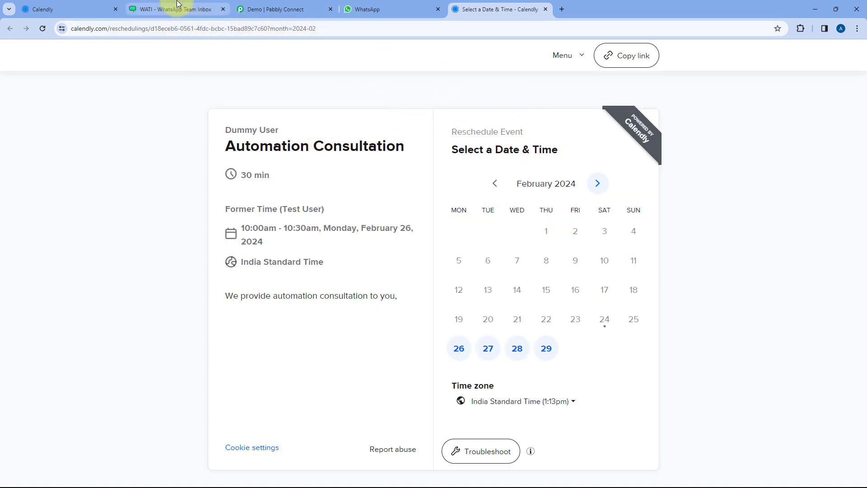
- Copy the Res3 Resource Reschedule Url value from the Calendly trigger's response in Pabbly Connect
left_click(284, 9)
scroll(177, 215, "up", 15)
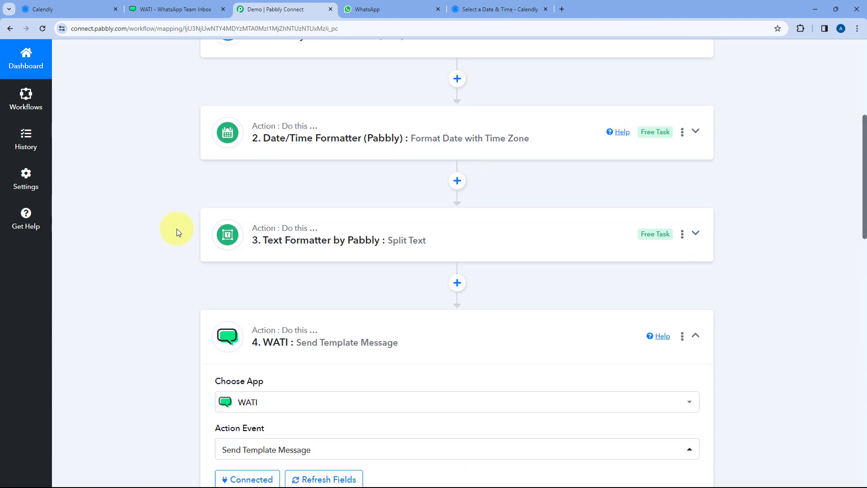
scroll(182, 239, "down", 13)
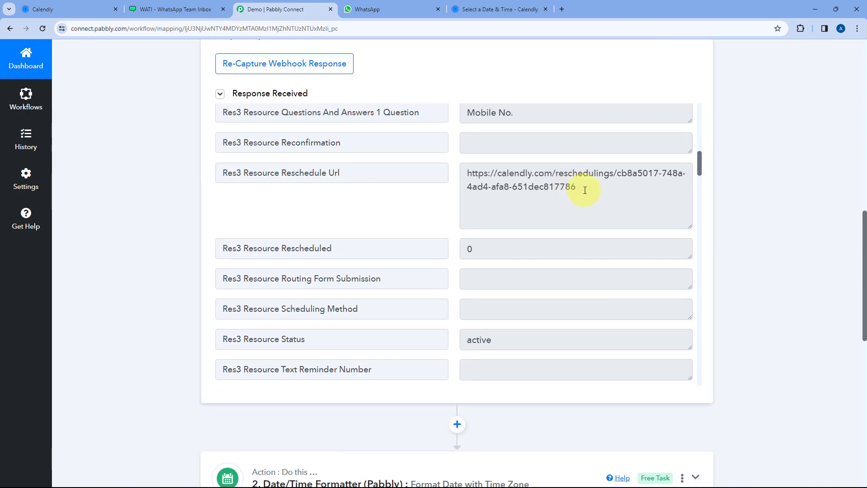
left_click_drag(585, 190, 468, 168)
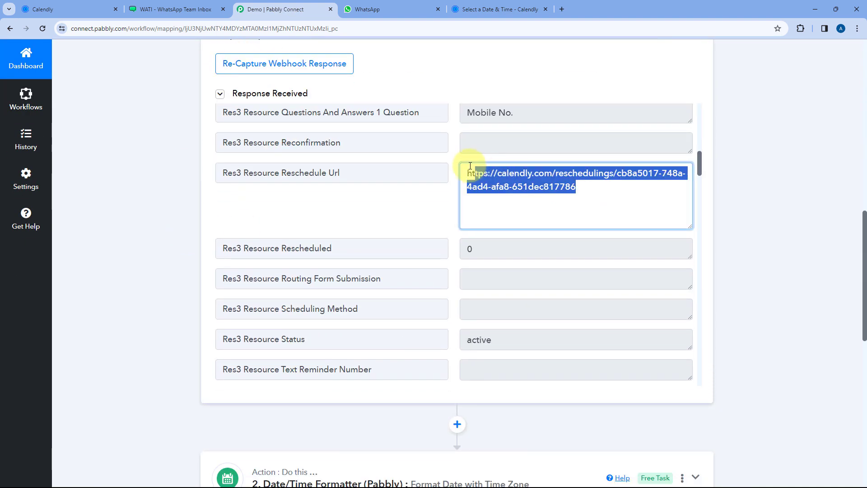
right_click(508, 180)
left_click(533, 224)
- Open the copied Calendly rescheduling URL in a new browser tab, and close both rescheduling pages after checking them
left_click(563, 9)
key("ctrl+v")
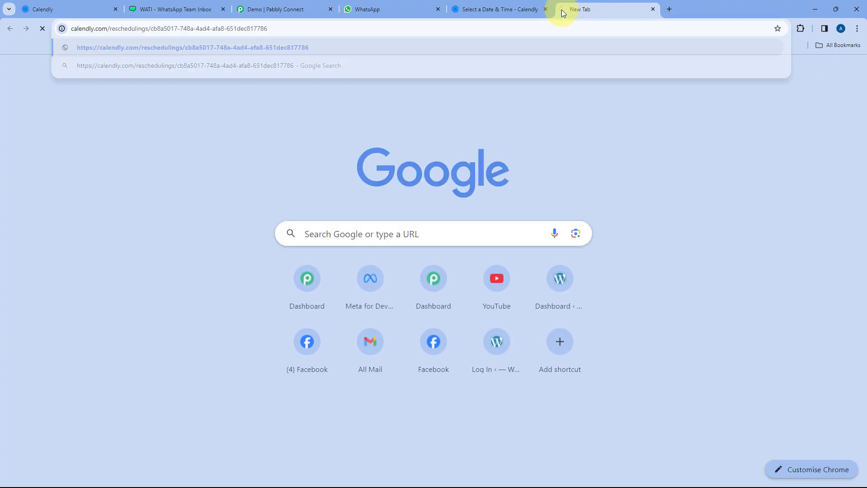
key("Return")
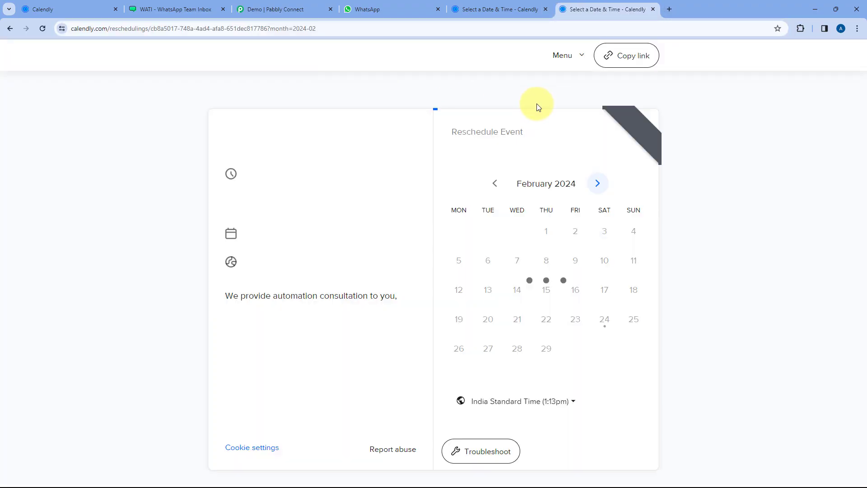
left_click(546, 9)
left_click(546, 10)
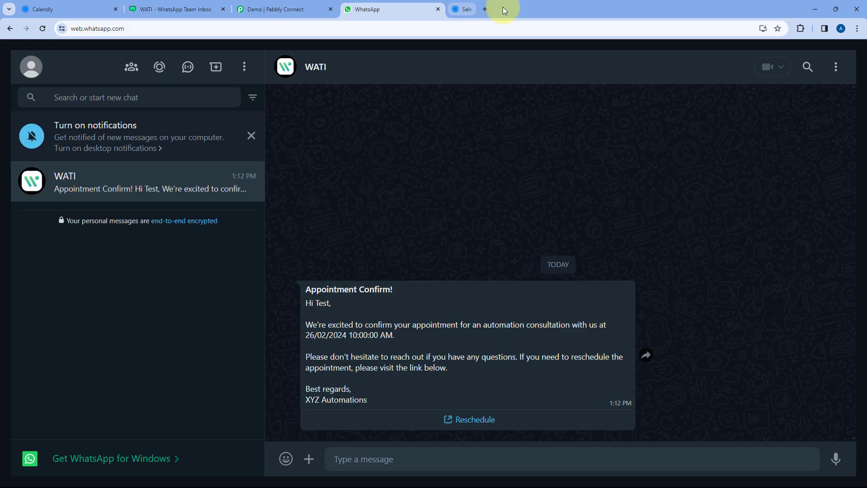
- Return to Pabbly Connect and collapse the Calendly Invitee Created (User) trigger step
left_click(300, 7)
scroll(436, 203, "up", 1)
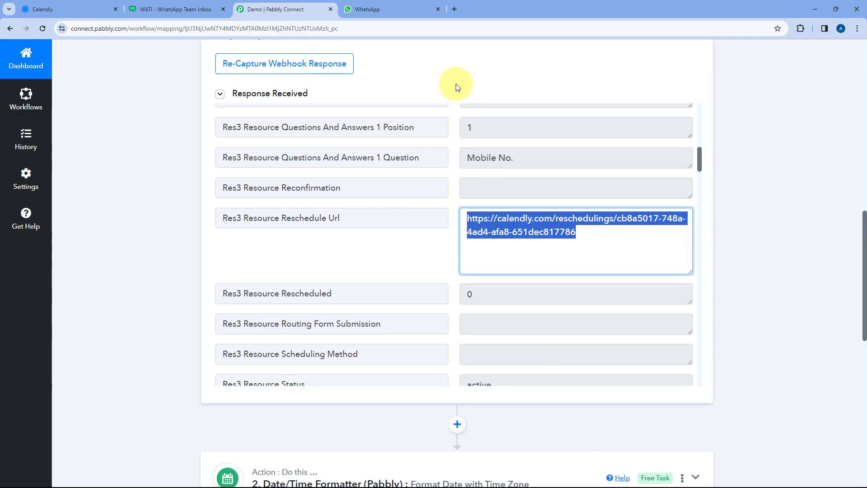
scroll(458, 164, "up", 3)
scroll(458, 171, "up", 8)
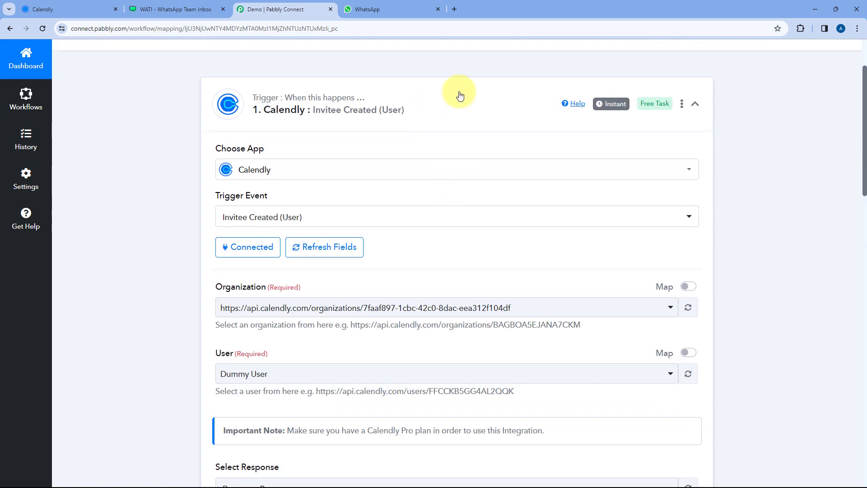
left_click(394, 96)
scroll(461, 107, "up", 2)
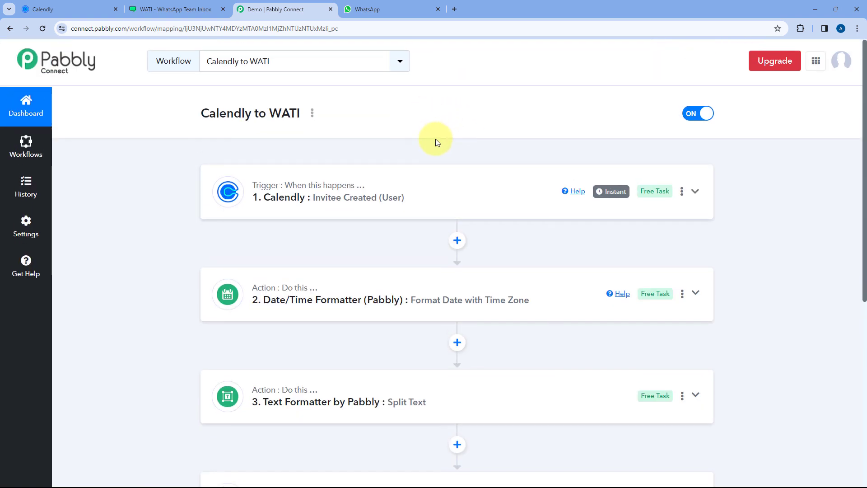
scroll(436, 140, "down", 3)
scroll(417, 149, "up", 3)
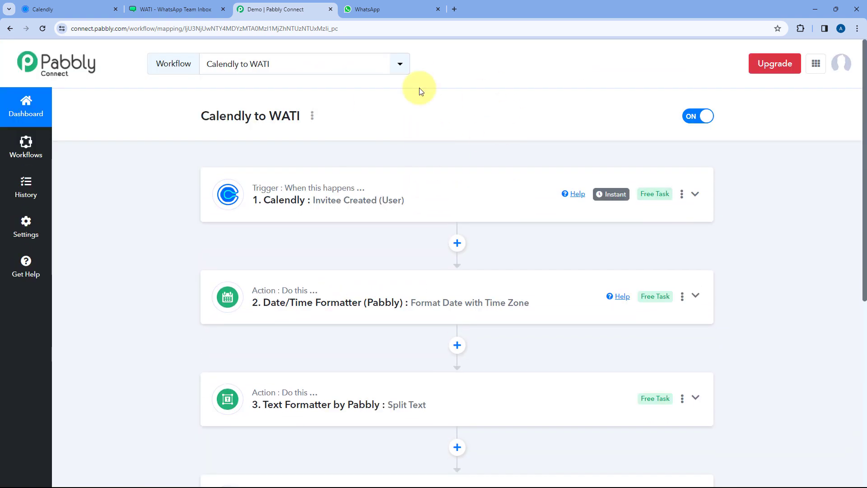
left_click(174, 9)
left_click(271, 10)
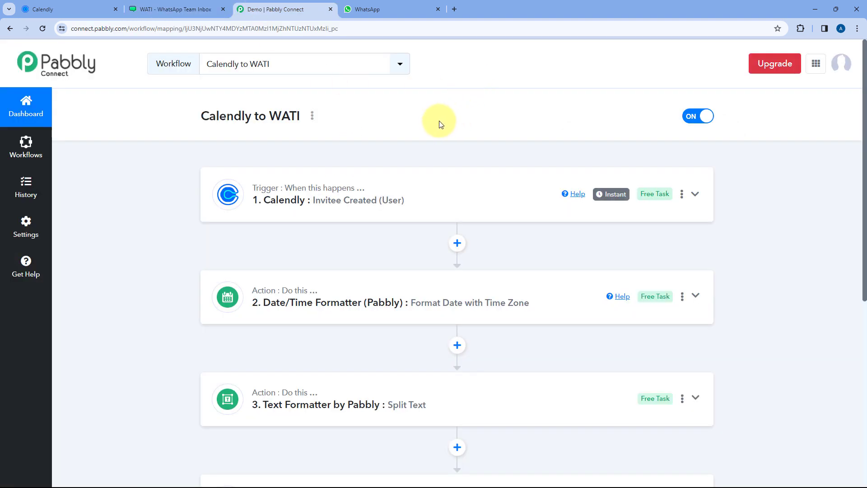